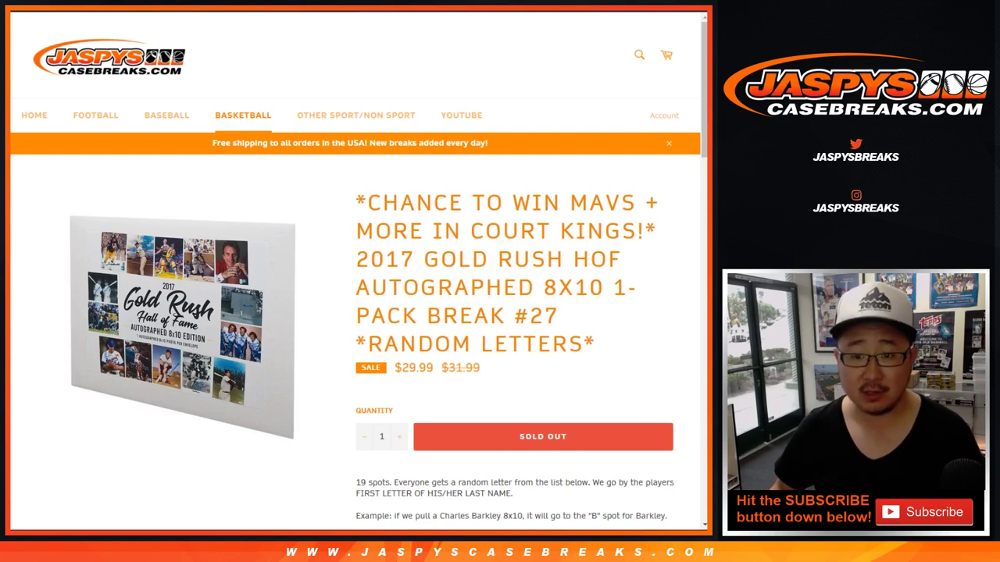
Review the break page's 19-spot description and its six randomizer prize lines
{"action": "scroll", "coordinate": [355, 282], "scroll_direction": "down", "scroll_amount": 4}
{"action": "scroll", "coordinate": [355, 281], "scroll_direction": "down", "scroll_amount": 1}
{"action": "left_click_drag", "start_coordinate": [361, 243], "coordinate": [646, 359]}
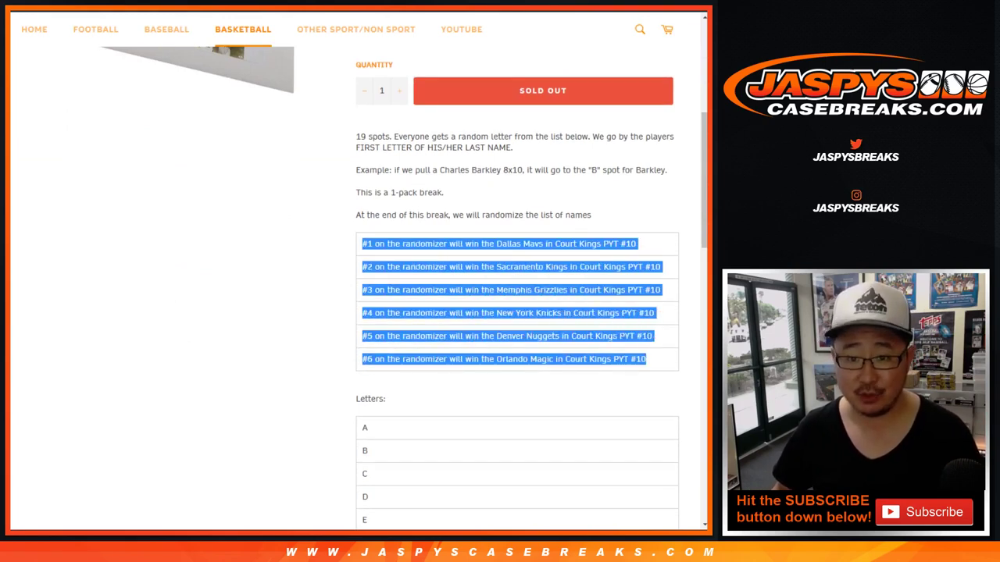
{"action": "left_click_drag", "start_coordinate": [357, 137], "coordinate": [411, 136]}
{"action": "left_click", "coordinate": [411, 137]}
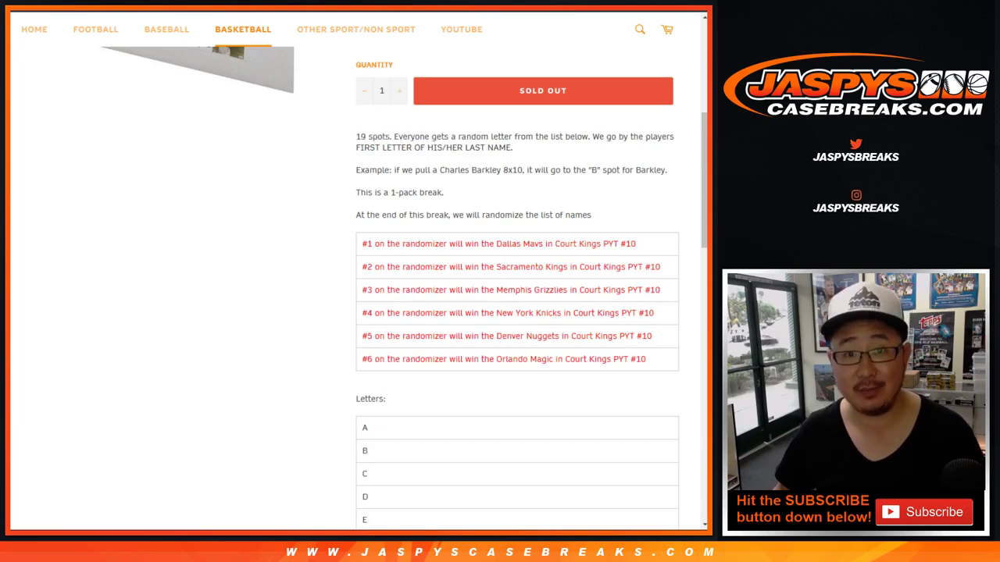
{"action": "scroll", "coordinate": [355, 281], "scroll_direction": "up", "scroll_amount": 6}
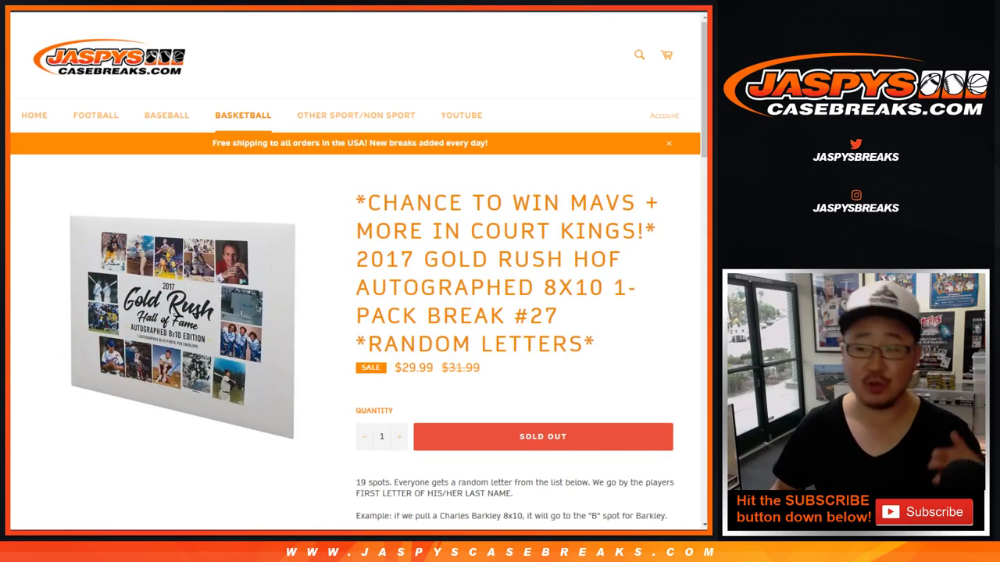
{"action": "scroll", "coordinate": [355, 281], "scroll_direction": "down", "scroll_amount": 3}
{"action": "left_click_drag", "start_coordinate": [437, 359], "coordinate": [610, 359]}
{"action": "left_click", "coordinate": [609, 359]}
{"action": "scroll", "coordinate": [356, 282], "scroll_direction": "up", "scroll_amount": 3}
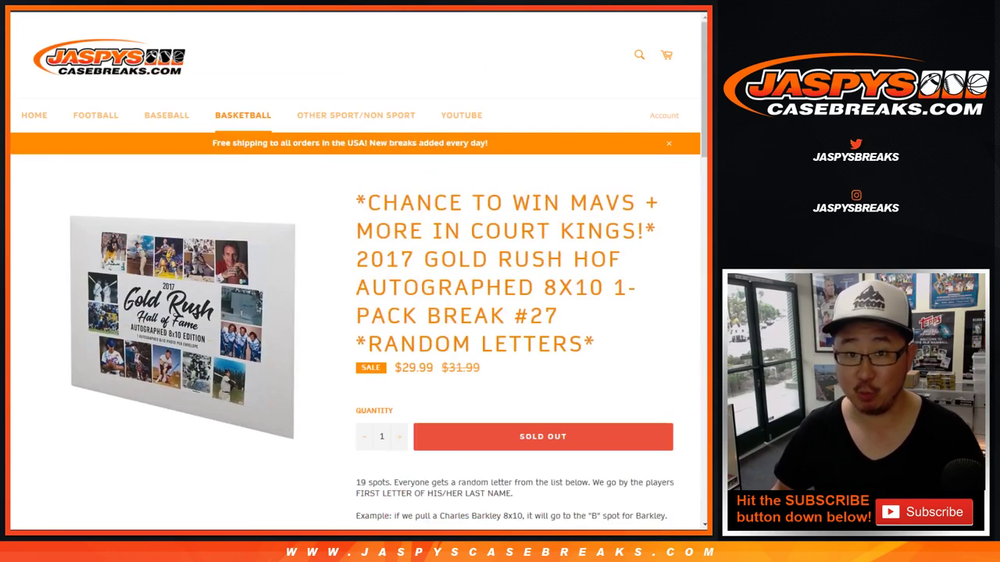
Paste the buyer name list into the List Randomizer and roll two dice on the Dice Roller
{"action": "key", "text": "ctrl+Tab"}
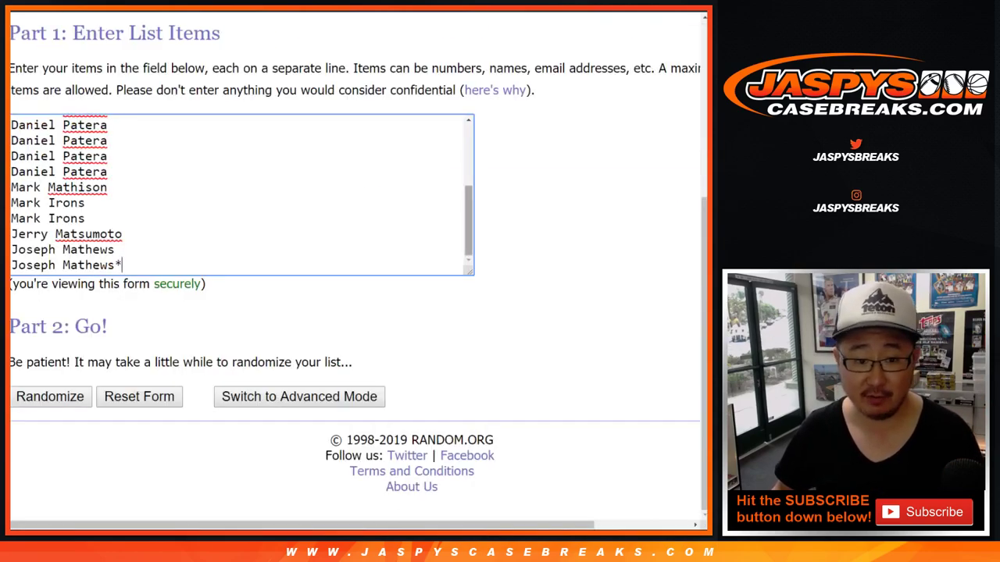
{"action": "scroll", "coordinate": [242, 195], "scroll_direction": "up", "scroll_amount": 1}
{"action": "scroll", "coordinate": [242, 195], "scroll_direction": "up", "scroll_amount": 2}
{"action": "scroll", "coordinate": [242, 196], "scroll_direction": "down", "scroll_amount": 5}
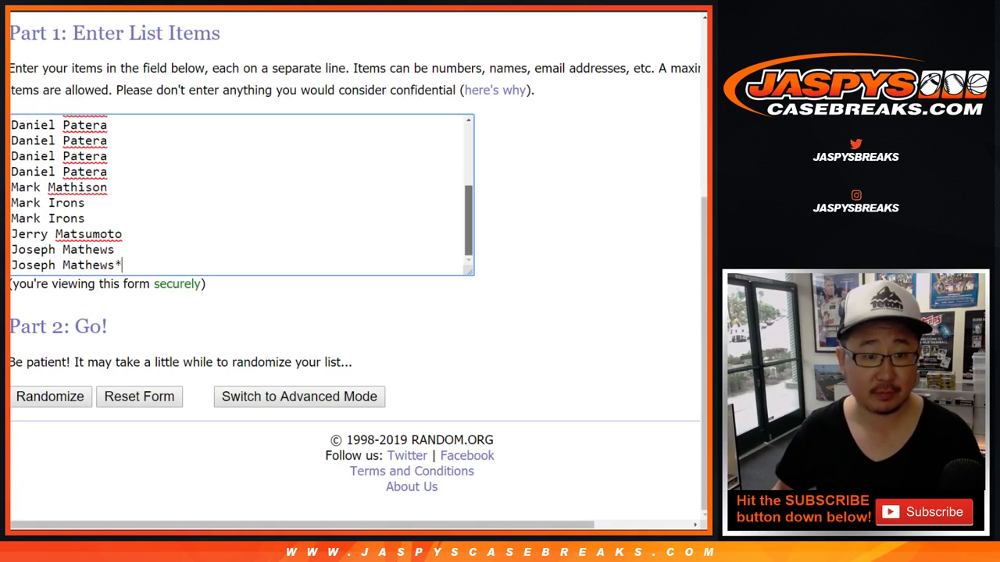
{"action": "key", "text": "ctrl+a"}
{"action": "key", "text": "ctrl+v"}
{"action": "scroll", "coordinate": [242, 203], "scroll_direction": "up", "scroll_amount": 5}
{"action": "scroll", "coordinate": [242, 203], "scroll_direction": "down", "scroll_amount": 4}
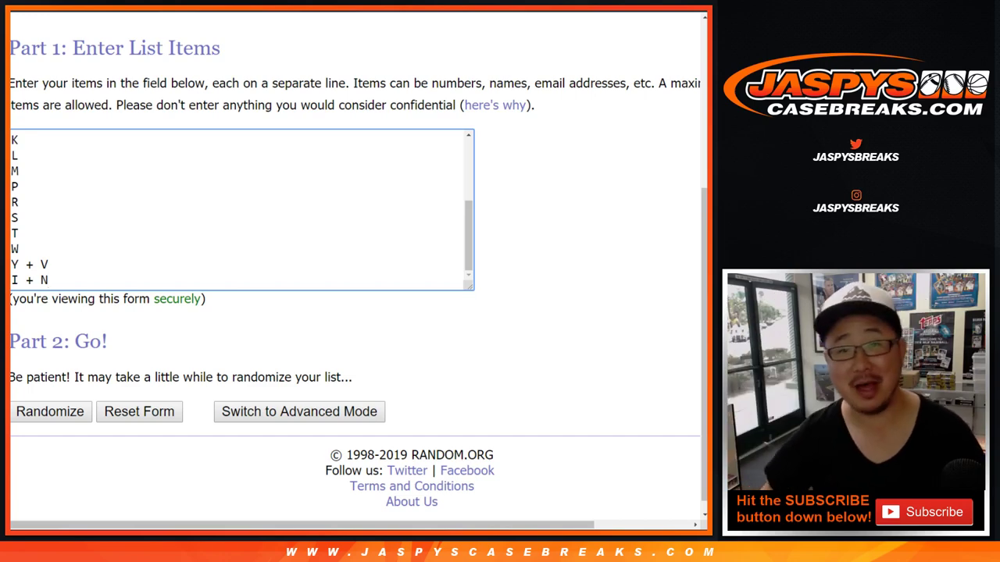
{"action": "scroll", "coordinate": [242, 209], "scroll_direction": "up", "scroll_amount": 4}
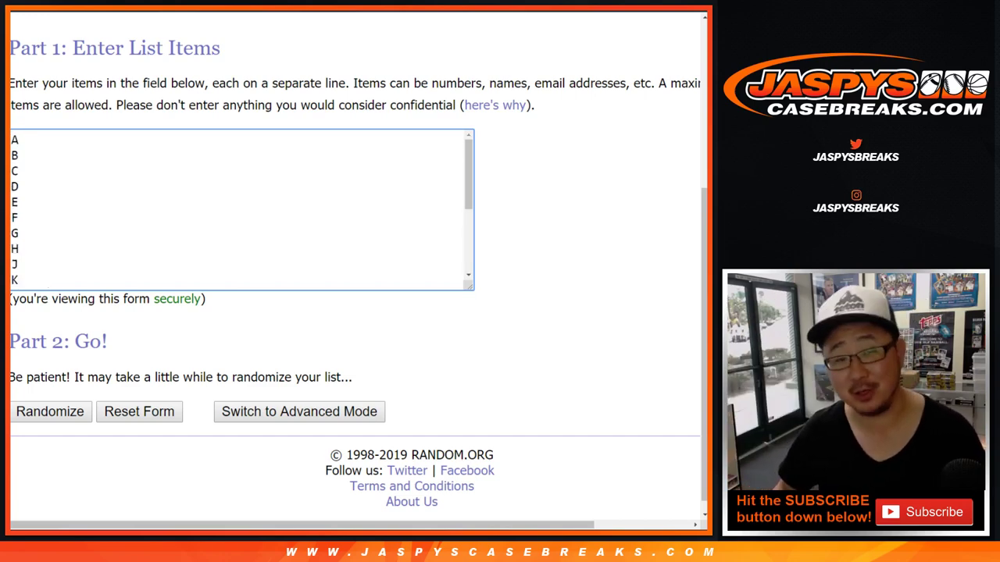
{"action": "key", "text": "ctrl+Tab"}
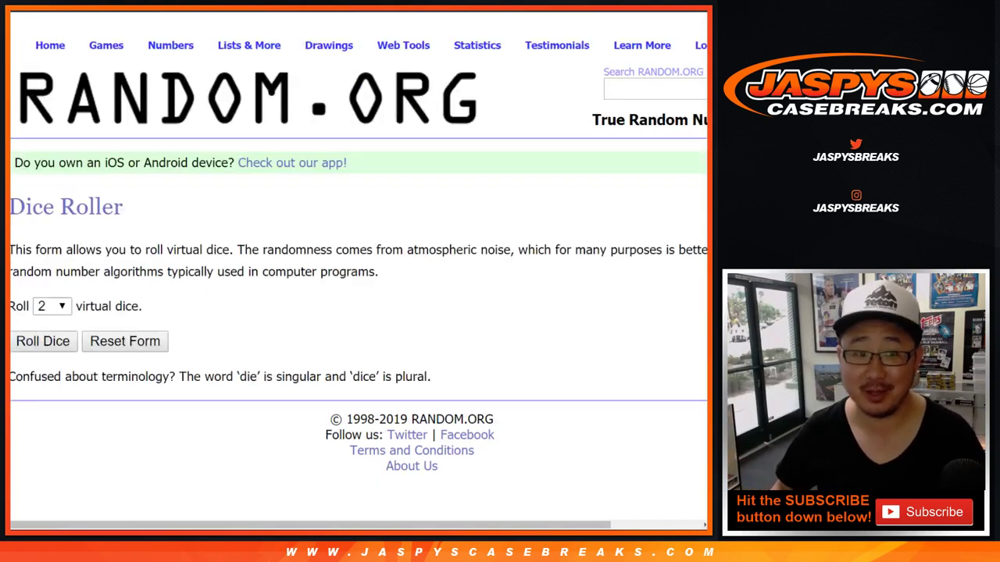
{"action": "left_click", "coordinate": [43, 341]}
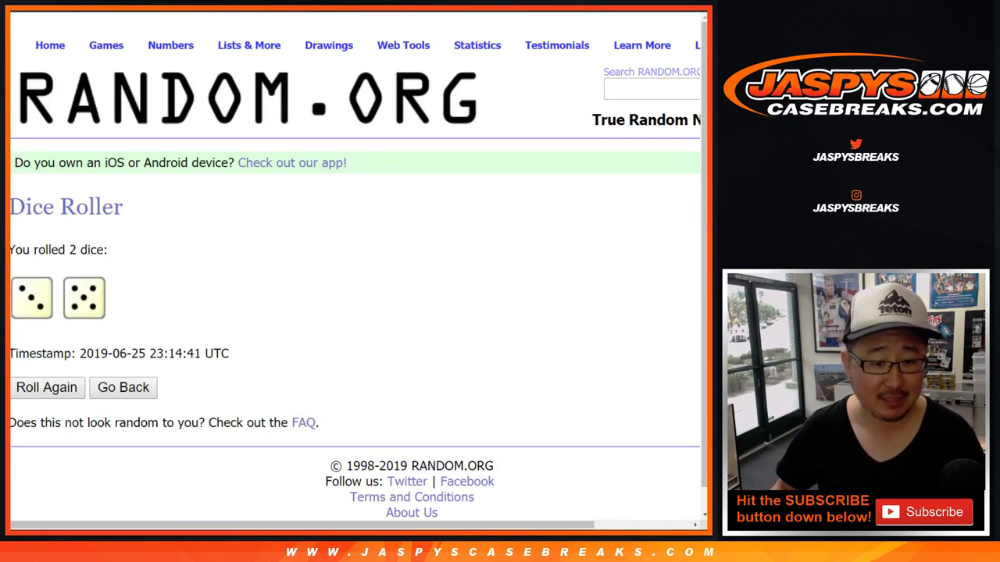
Shuffle the buyer names eight times to match the dice total and select the final order
{"action": "key", "text": "ctrl+Tab"}
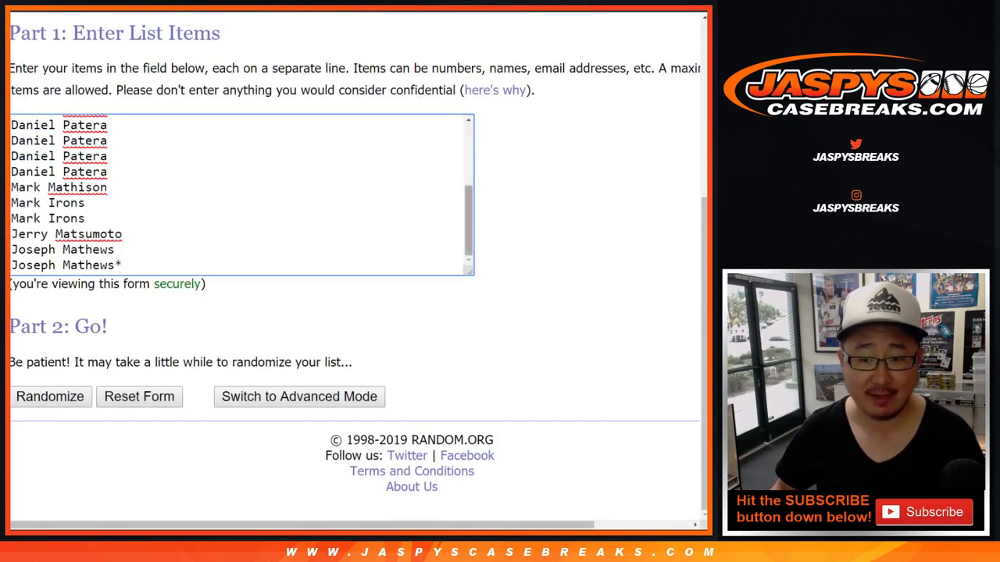
{"action": "left_click", "coordinate": [49, 396]}
{"action": "scroll", "coordinate": [351, 312], "scroll_direction": "down", "scroll_amount": 3}
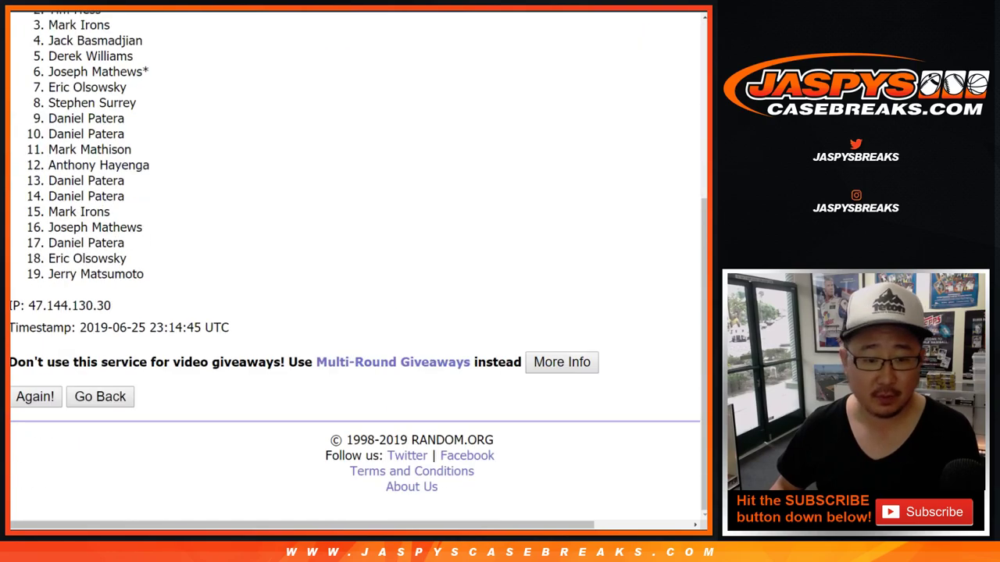
{"action": "left_click", "coordinate": [34, 395]}
{"action": "scroll", "coordinate": [351, 313], "scroll_direction": "down", "scroll_amount": 4}
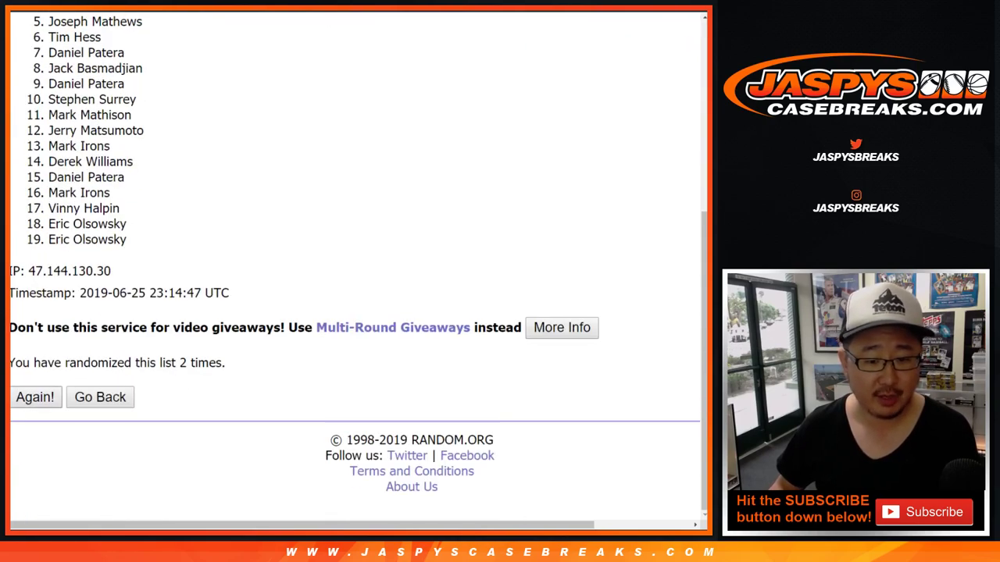
{"action": "left_click", "coordinate": [34, 395]}
{"action": "scroll", "coordinate": [351, 312], "scroll_direction": "down", "scroll_amount": 1}
{"action": "left_click", "coordinate": [33, 395]}
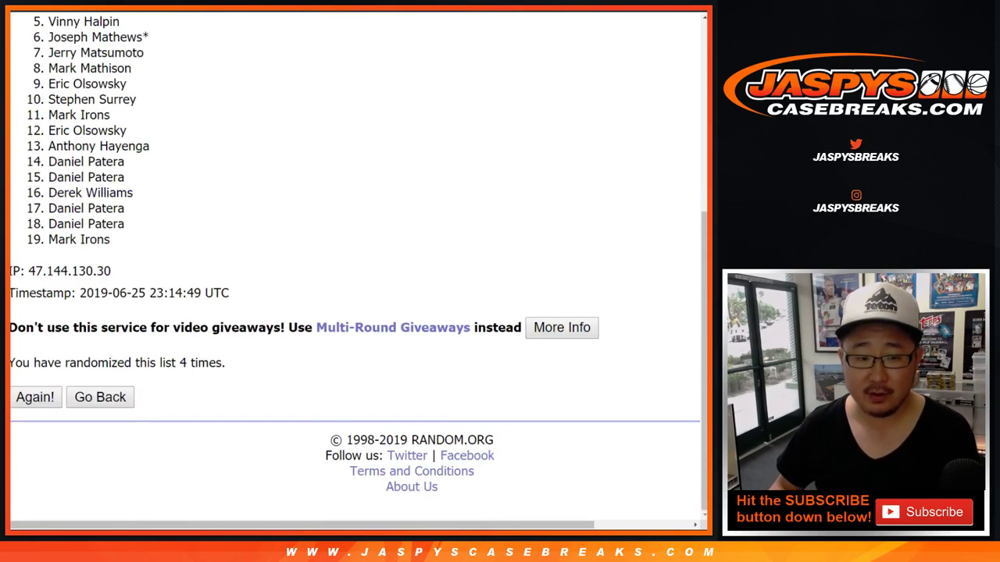
{"action": "left_click", "coordinate": [33, 395]}
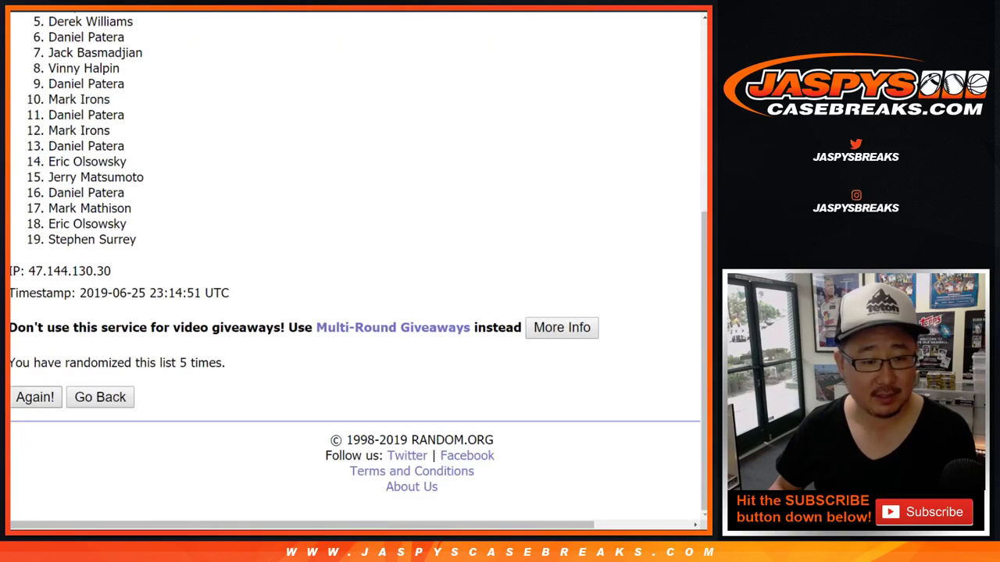
{"action": "left_click", "coordinate": [33, 395]}
{"action": "left_click", "coordinate": [34, 395]}
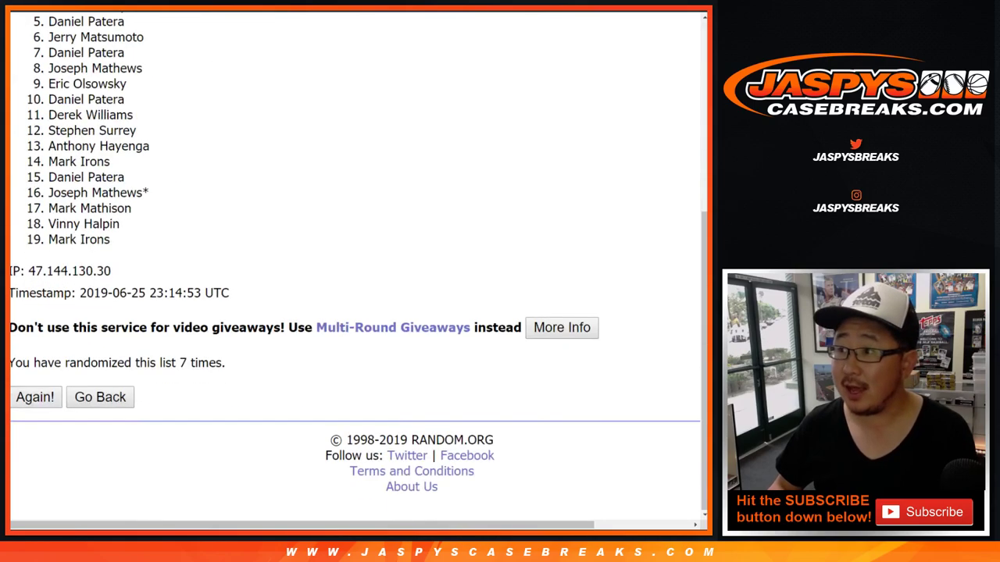
{"action": "left_click", "coordinate": [34, 395]}
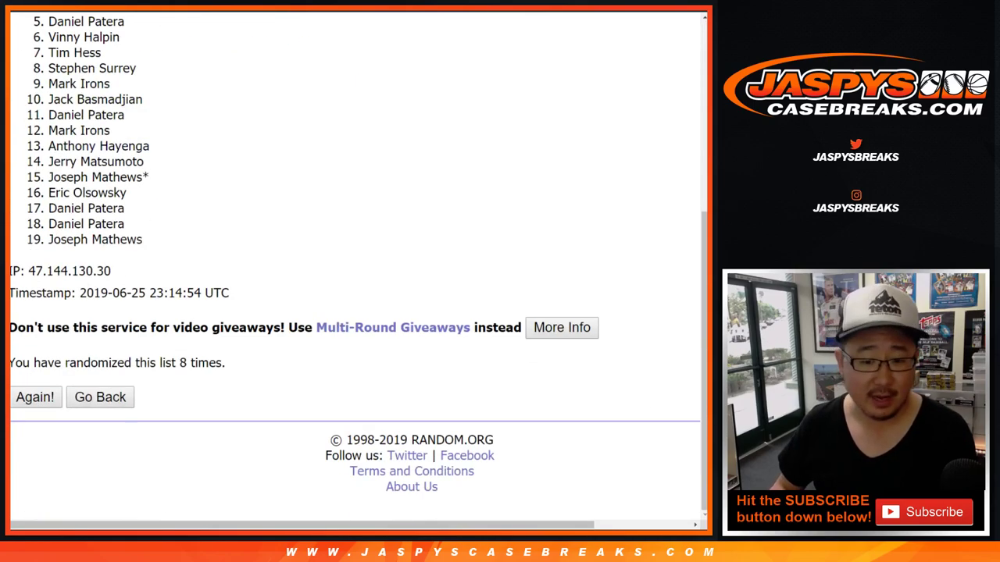
{"action": "left_click", "coordinate": [34, 395]}
{"action": "left_click_drag", "start_coordinate": [48, 282], "coordinate": [143, 239]}
Paste the shuffled buyer names into column A starting at A1
{"action": "key", "text": "ctrl+Tab"}
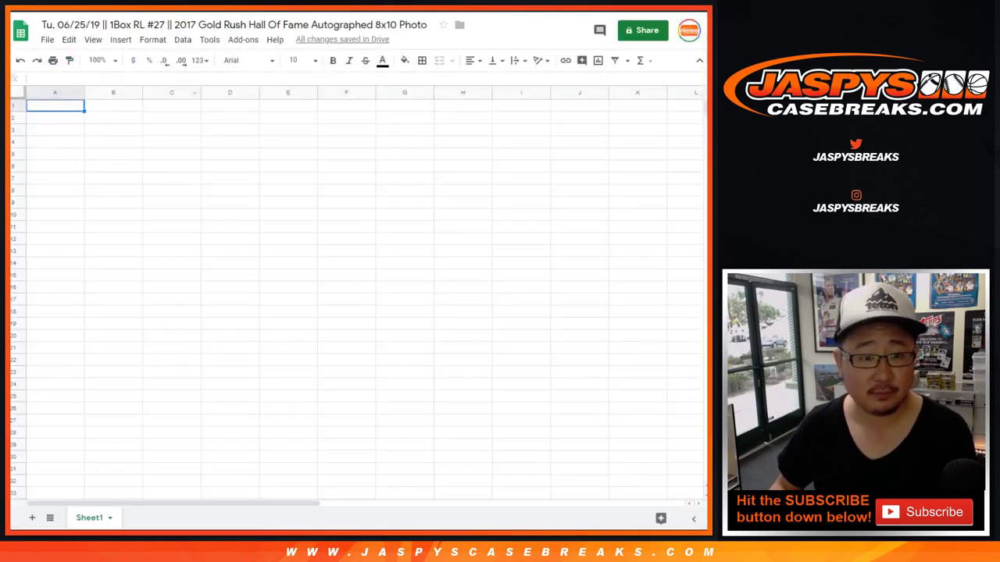
{"action": "right_click", "coordinate": [64, 107]}
{"action": "left_click", "coordinate": [97, 151]}
Randomize the letter list eight times and select the final letter order
{"action": "key", "text": "ctrl+Tab"}
{"action": "key", "text": "ctrl+Tab"}
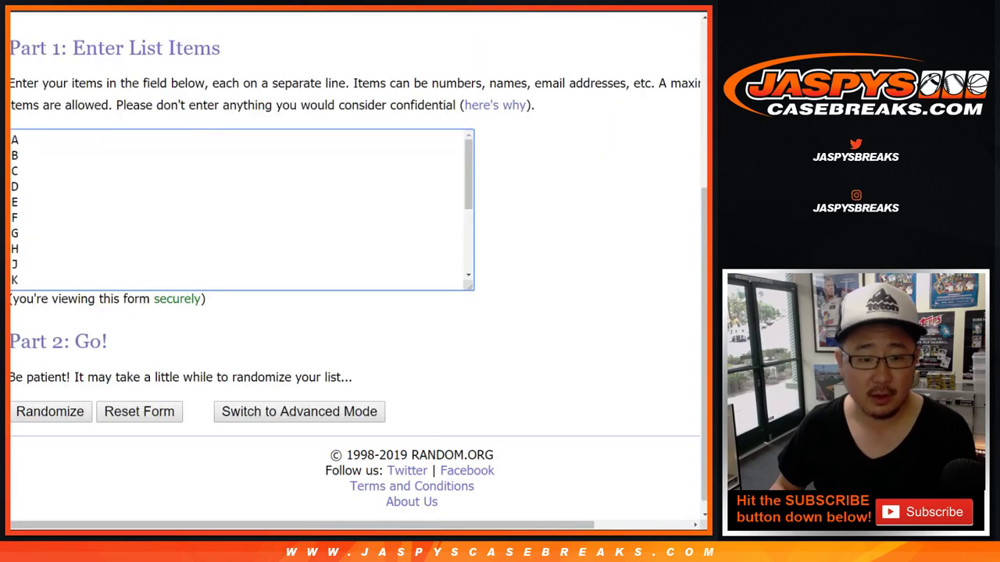
{"action": "scroll", "coordinate": [242, 209], "scroll_direction": "down", "scroll_amount": 3}
{"action": "left_click", "coordinate": [50, 412]}
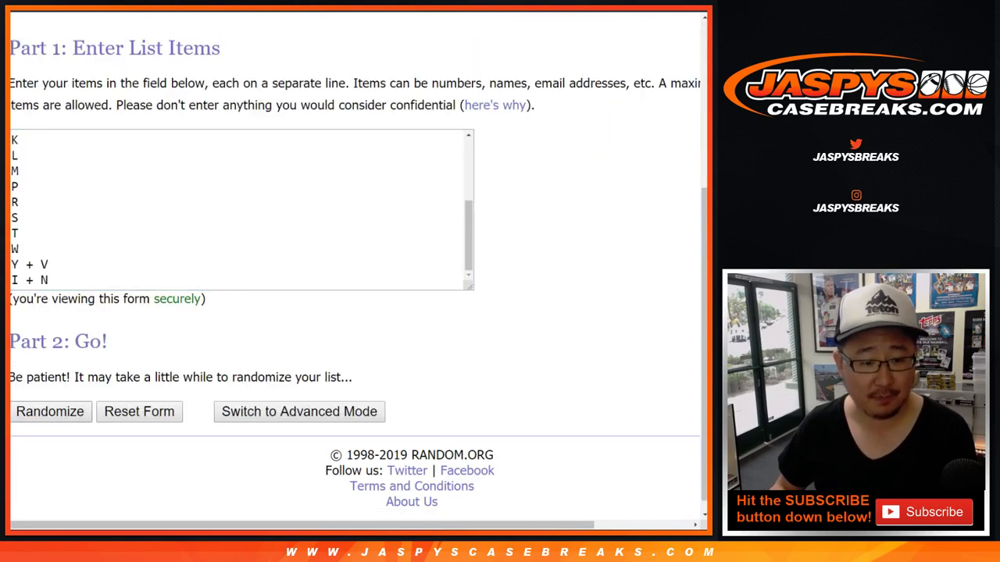
{"action": "left_click", "coordinate": [35, 396]}
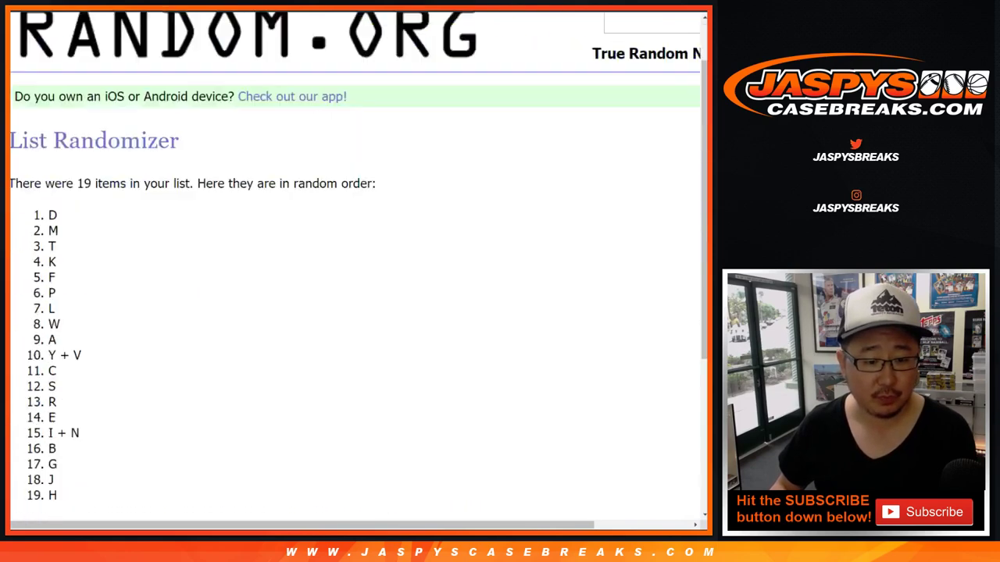
{"action": "scroll", "coordinate": [351, 266], "scroll_direction": "down", "scroll_amount": 2}
{"action": "left_click", "coordinate": [35, 395]}
{"action": "scroll", "coordinate": [351, 265], "scroll_direction": "down", "scroll_amount": 4}
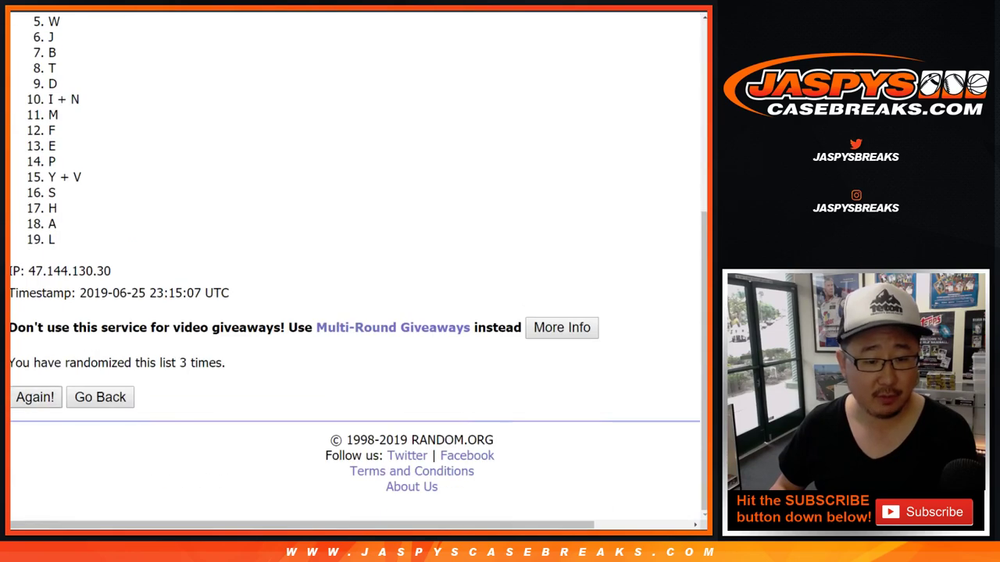
{"action": "left_click", "coordinate": [35, 396]}
{"action": "scroll", "coordinate": [351, 266], "scroll_direction": "down", "scroll_amount": 4}
{"action": "left_click", "coordinate": [35, 397]}
{"action": "scroll", "coordinate": [351, 265], "scroll_direction": "down", "scroll_amount": 4}
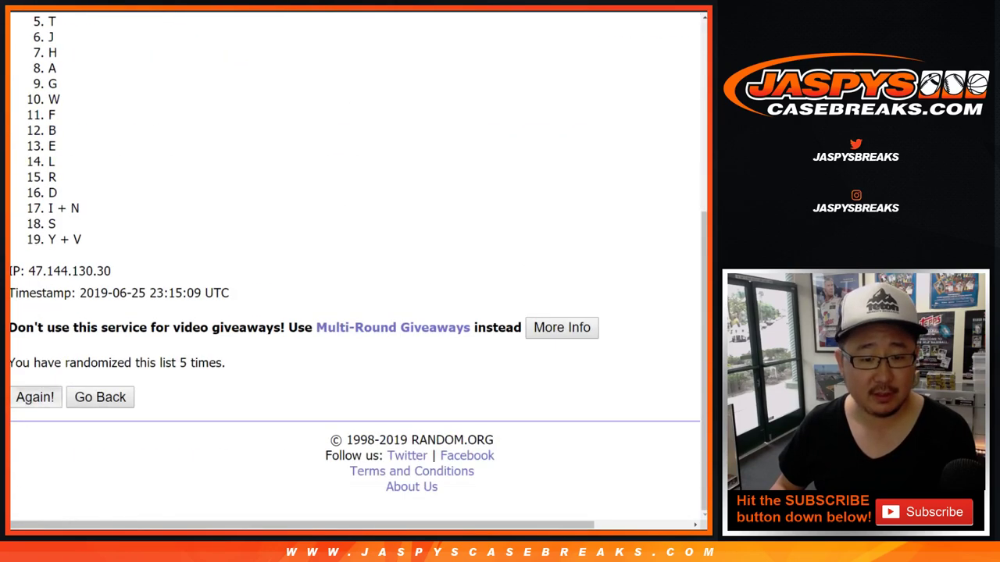
{"action": "left_click", "coordinate": [35, 397]}
{"action": "scroll", "coordinate": [351, 266], "scroll_direction": "down", "scroll_amount": 4}
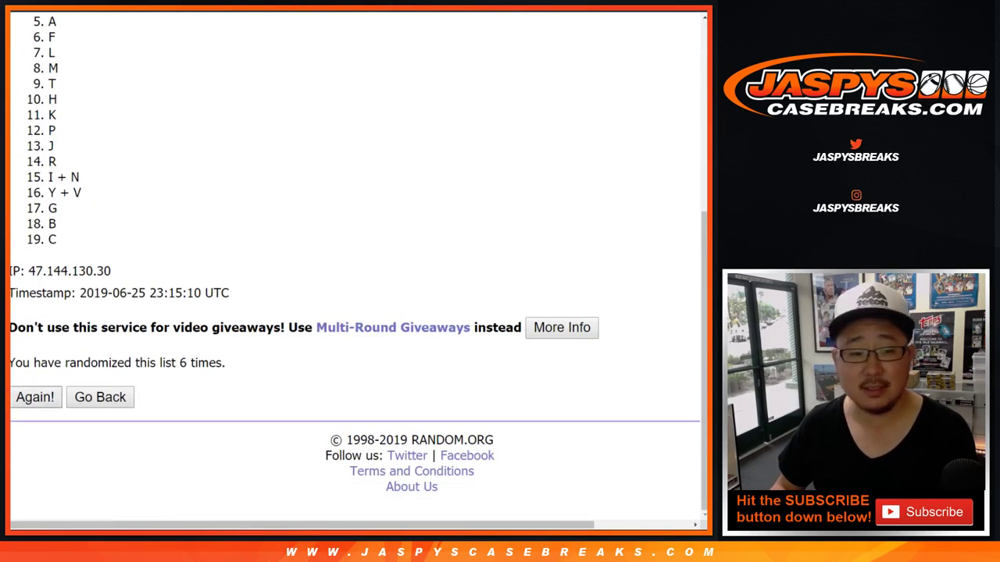
{"action": "left_click", "coordinate": [36, 397]}
{"action": "scroll", "coordinate": [352, 266], "scroll_direction": "down", "scroll_amount": 4}
{"action": "left_click", "coordinate": [35, 397]}
{"action": "scroll", "coordinate": [352, 266], "scroll_direction": "down", "scroll_amount": 4}
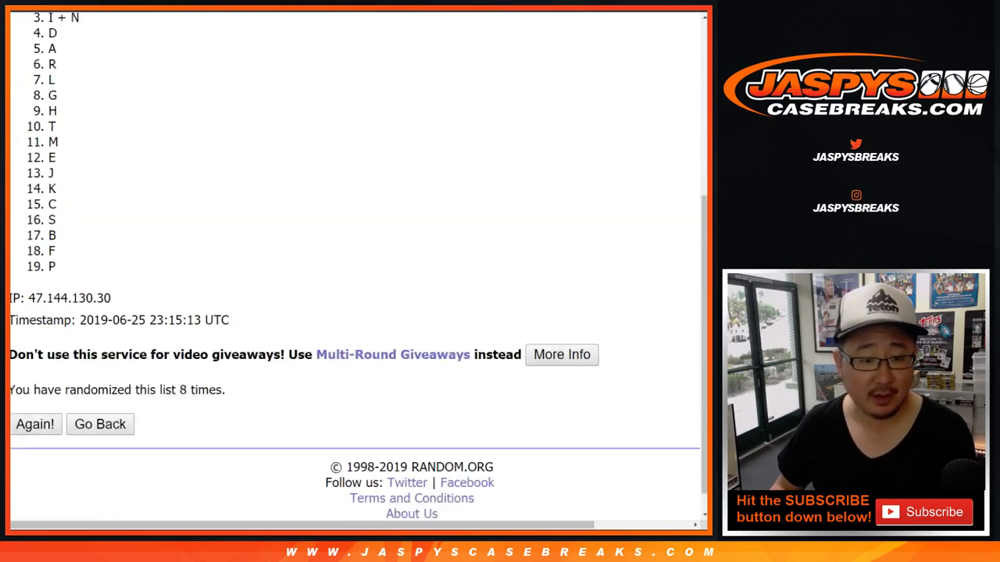
{"action": "scroll", "coordinate": [352, 266], "scroll_direction": "up", "scroll_amount": 4}
{"action": "left_click_drag", "start_coordinate": [47, 281], "coordinate": [53, 240]}
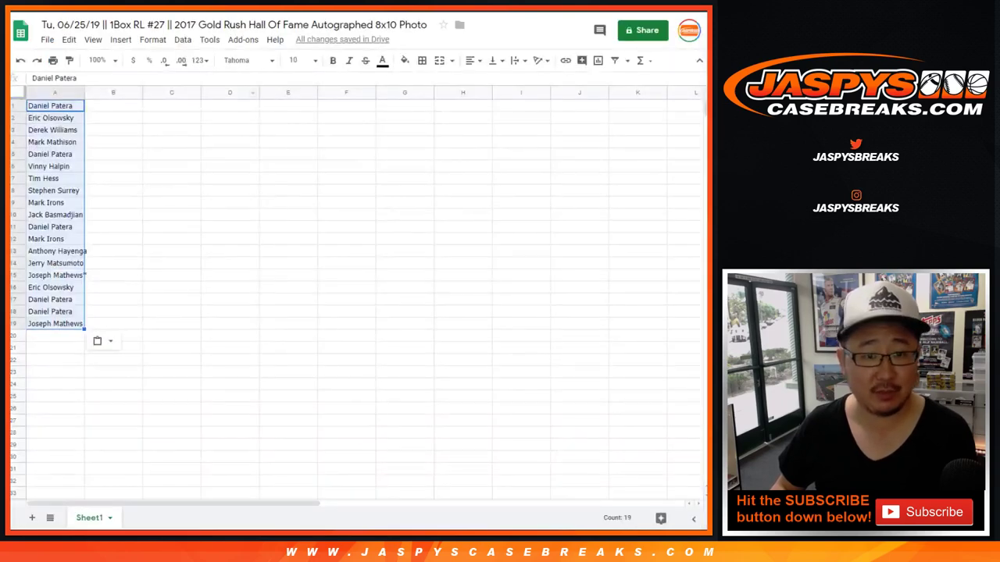
Paste the randomized letters into column B and review the last-name letter rule
{"action": "left_click", "coordinate": [113, 106]}
{"action": "right_click", "coordinate": [127, 107]}
{"action": "left_click", "coordinate": [156, 155]}
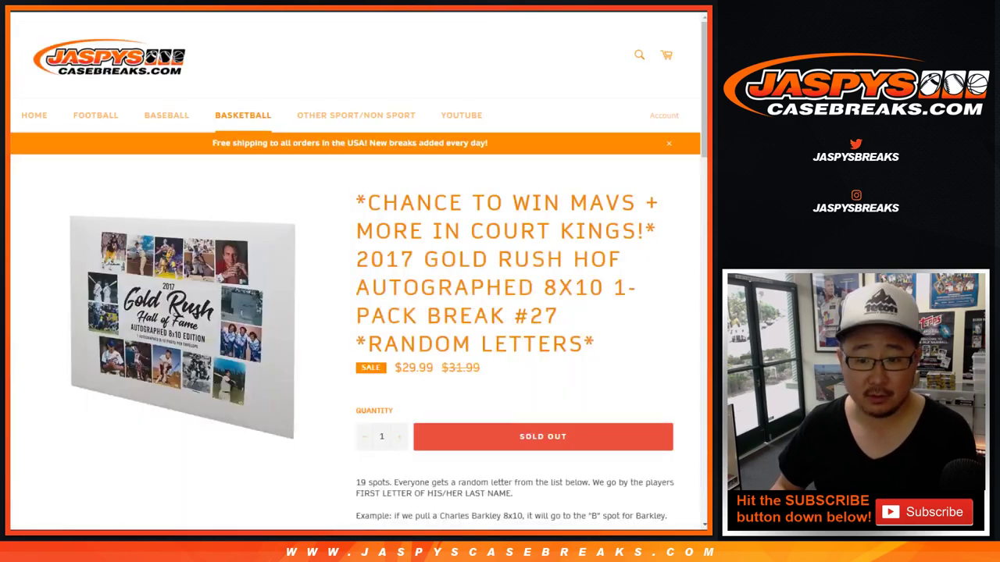
{"action": "scroll", "coordinate": [355, 313], "scroll_direction": "down", "scroll_amount": 4}
{"action": "left_click_drag", "start_coordinate": [382, 227], "coordinate": [667, 227]}
{"action": "left_click_drag", "start_coordinate": [356, 205], "coordinate": [516, 205]}
{"action": "left_click", "coordinate": [516, 205]}
{"action": "scroll", "coordinate": [355, 312], "scroll_direction": "up", "scroll_amount": 4}
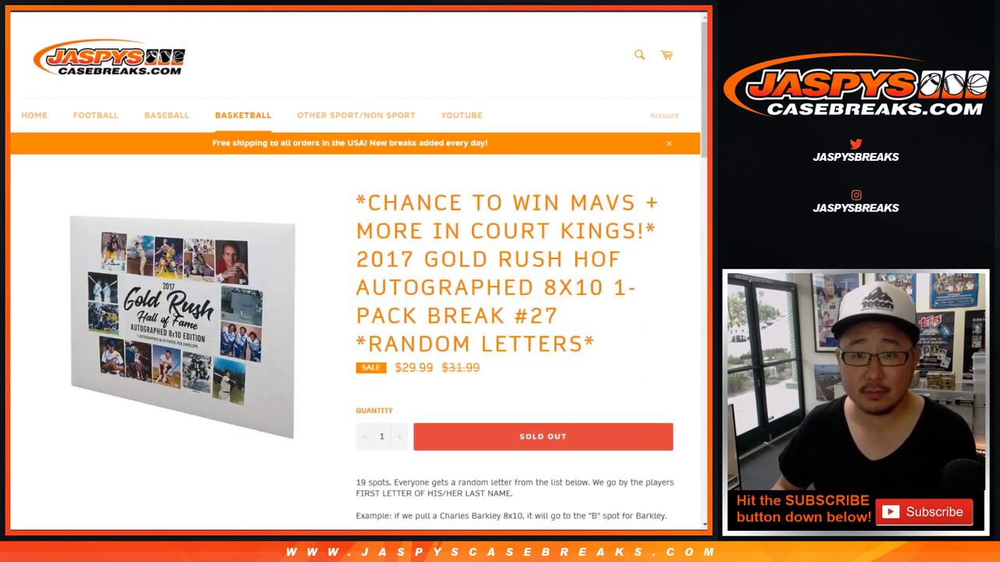
Set the whole sheet to Helvetica Neue size 18 and widen column A to fit names
{"action": "key", "text": "ctrl+Tab"}
{"action": "key", "text": "ctrl+a"}
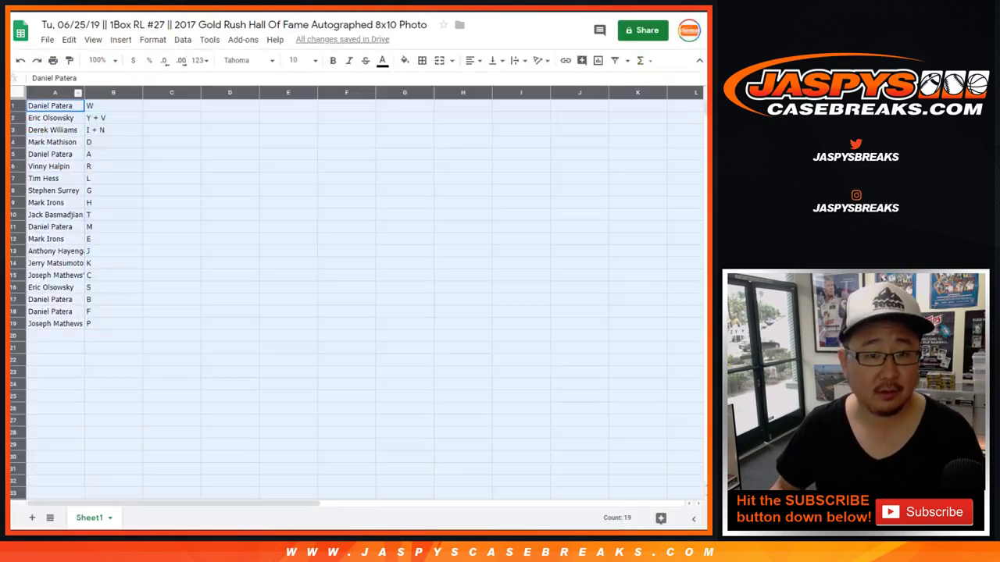
{"action": "left_click", "coordinate": [247, 60]}
{"action": "left_click", "coordinate": [265, 107]}
{"action": "left_click", "coordinate": [297, 60]}
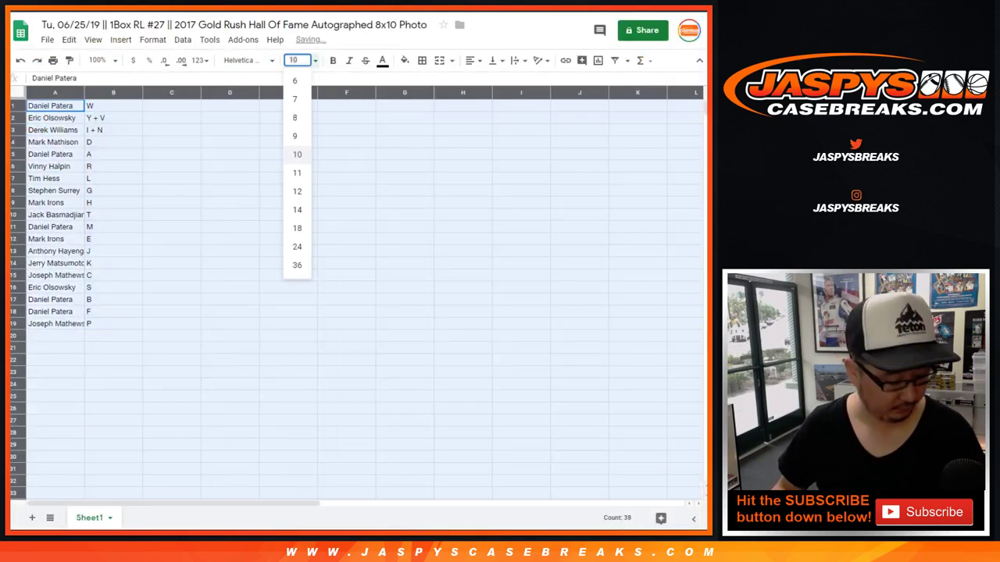
{"action": "type", "text": "18"}
{"action": "key", "text": "Return"}
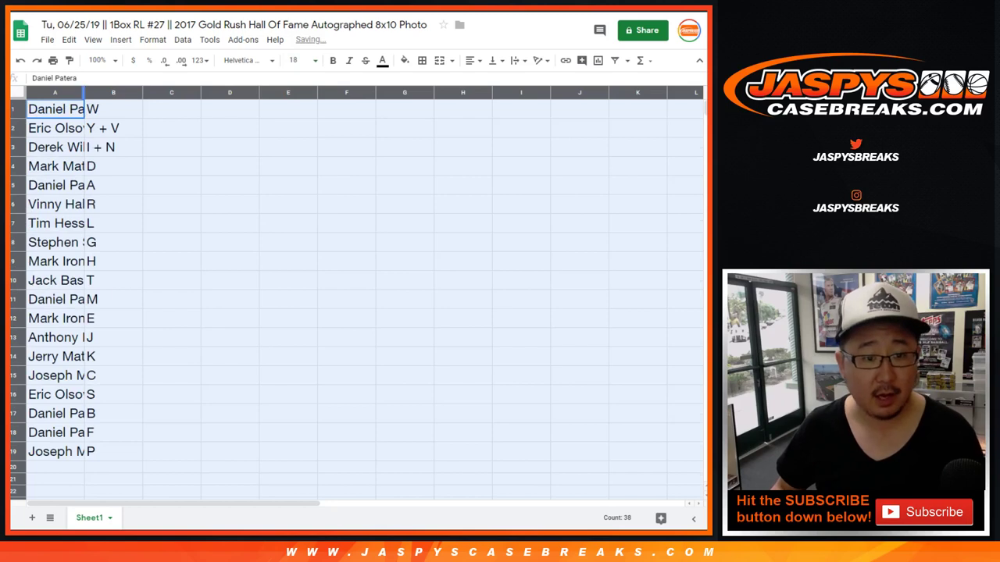
{"action": "double_click", "coordinate": [84, 92]}
Go through each buyer row from 2 to 19 to check the name–letter pairs
{"action": "left_click", "coordinate": [13, 128]}
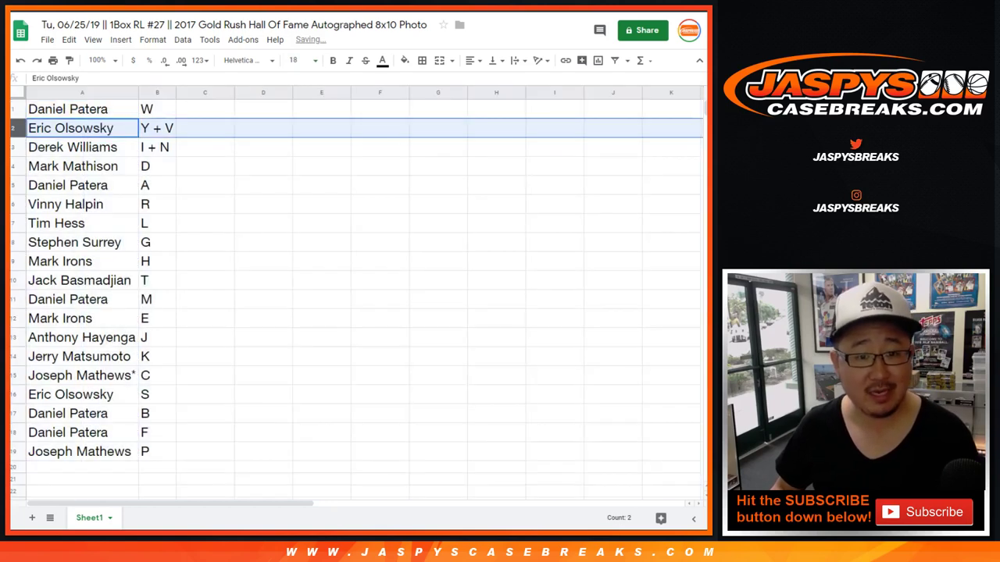
{"action": "left_click", "coordinate": [13, 147]}
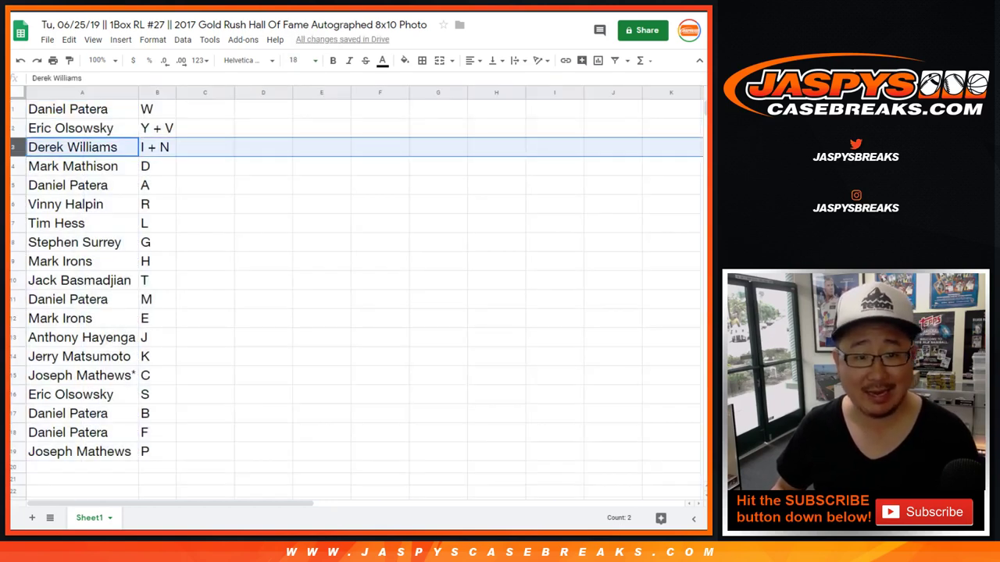
{"action": "left_click", "coordinate": [13, 166]}
{"action": "left_click", "coordinate": [12, 185]}
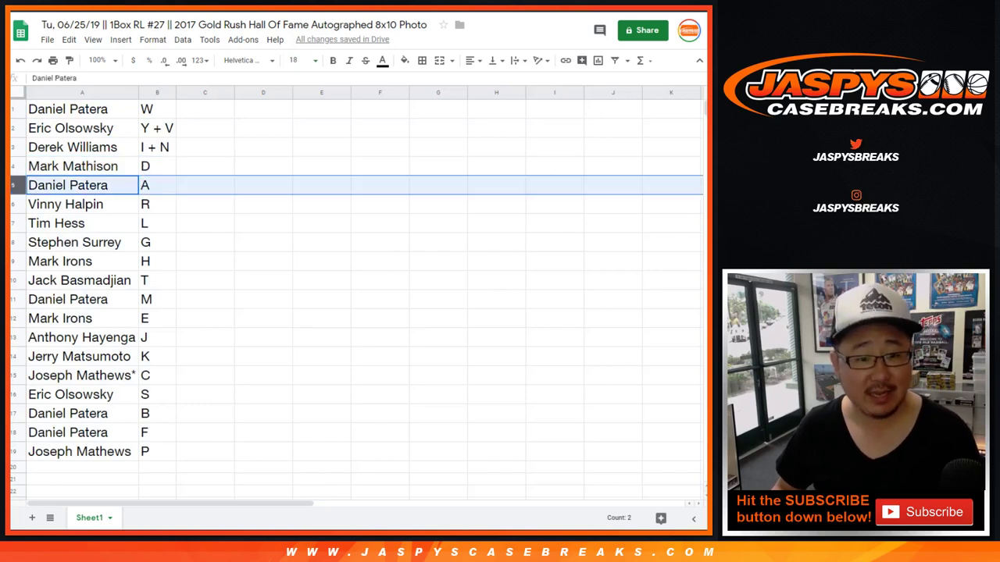
{"action": "left_click", "coordinate": [12, 204]}
{"action": "left_click", "coordinate": [13, 223]}
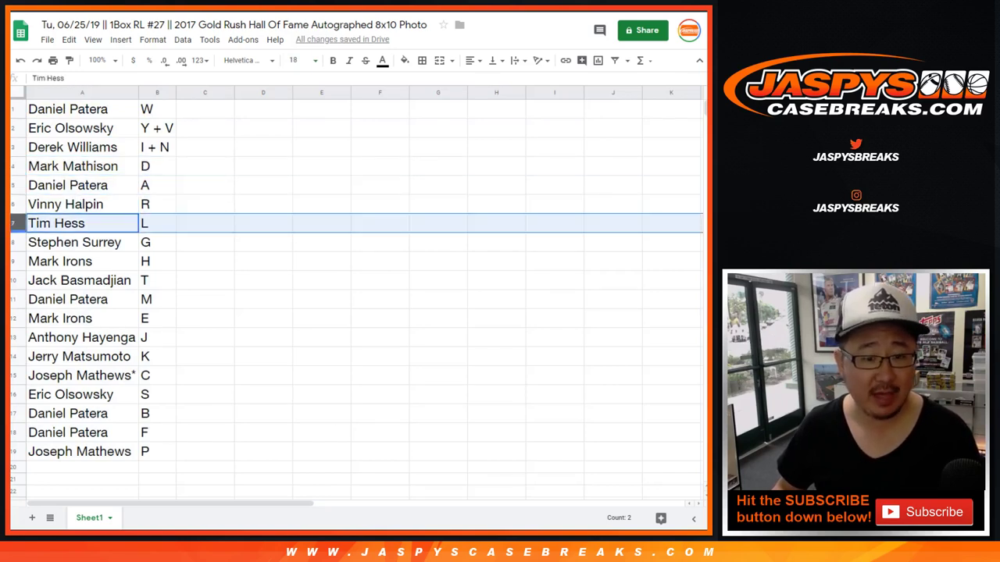
{"action": "left_click", "coordinate": [13, 242]}
{"action": "left_click", "coordinate": [13, 261]}
{"action": "left_click", "coordinate": [12, 280]}
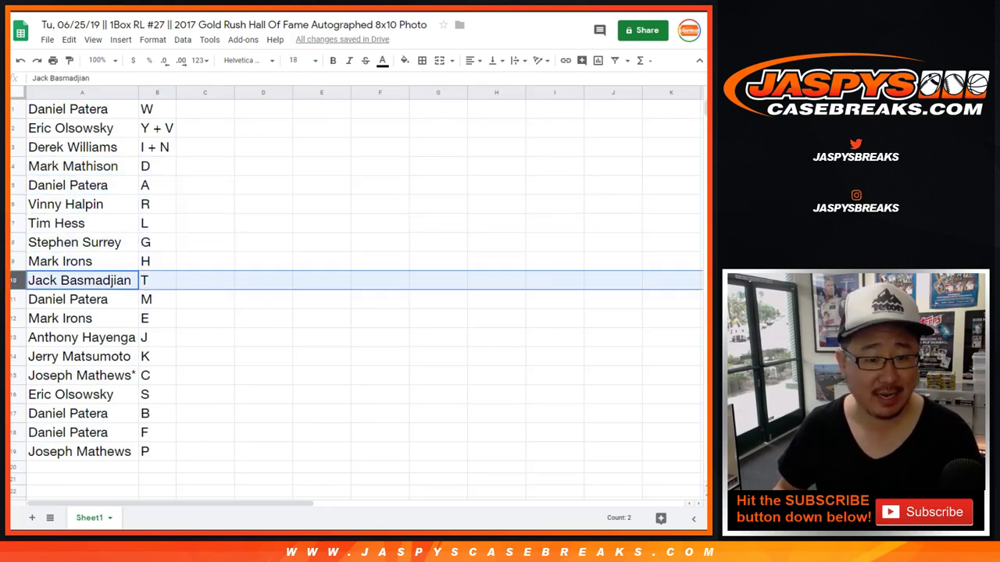
{"action": "left_click", "coordinate": [12, 299]}
{"action": "scroll", "coordinate": [356, 297], "scroll_direction": "down", "scroll_amount": 2}
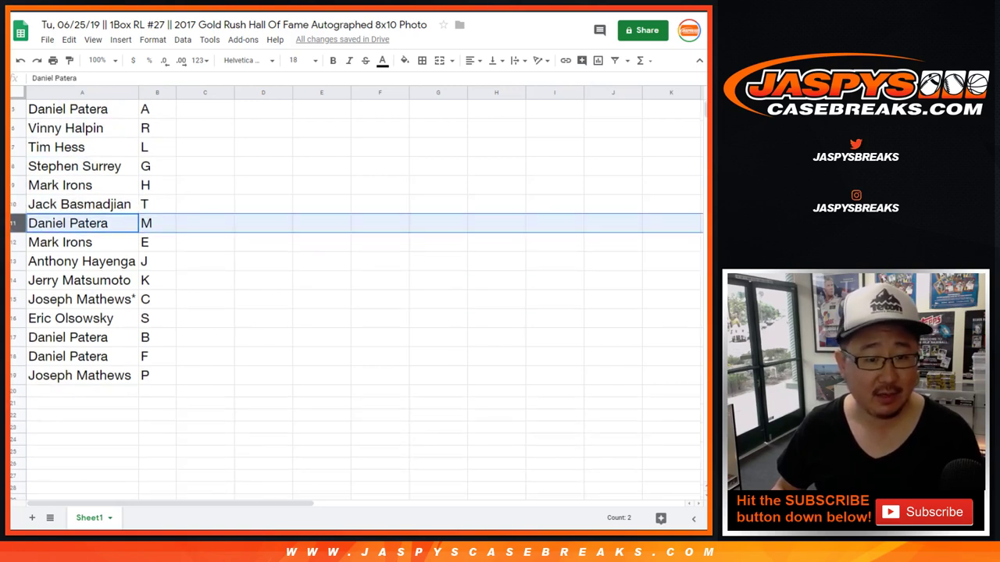
{"action": "left_click", "coordinate": [13, 242]}
{"action": "left_click", "coordinate": [13, 261]}
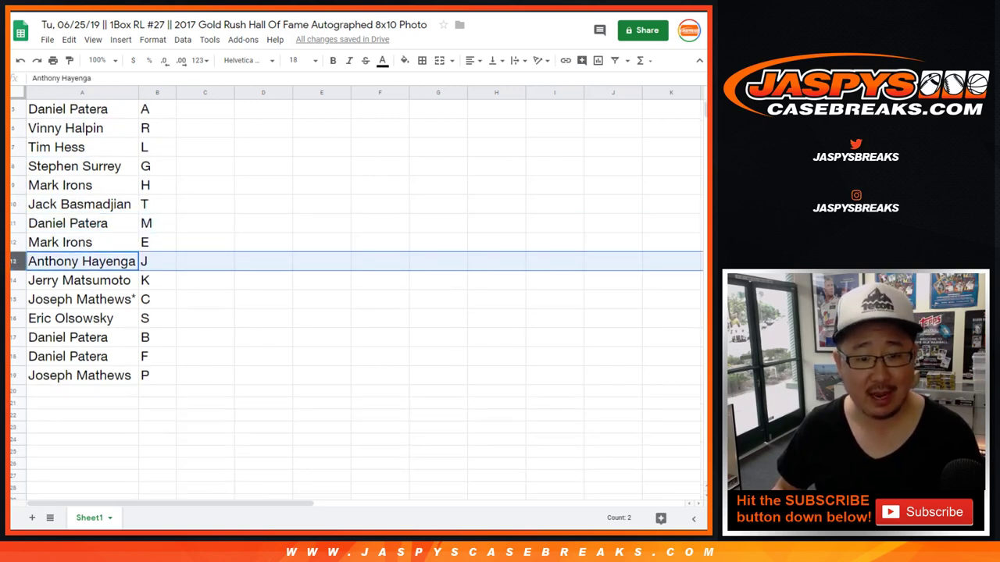
{"action": "left_click", "coordinate": [12, 281]}
{"action": "left_click", "coordinate": [12, 300]}
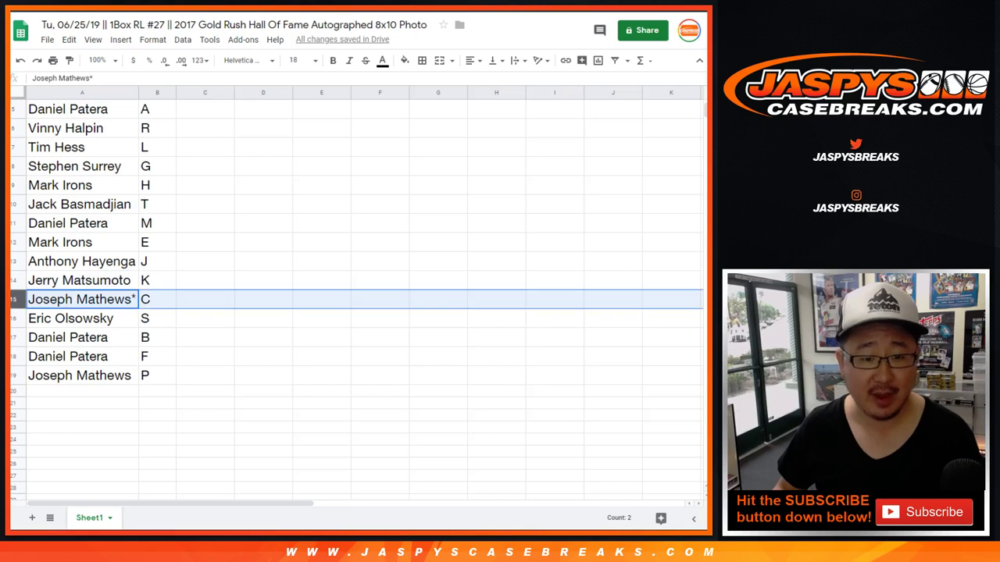
{"action": "scroll", "coordinate": [356, 297], "scroll_direction": "down", "scroll_amount": 1}
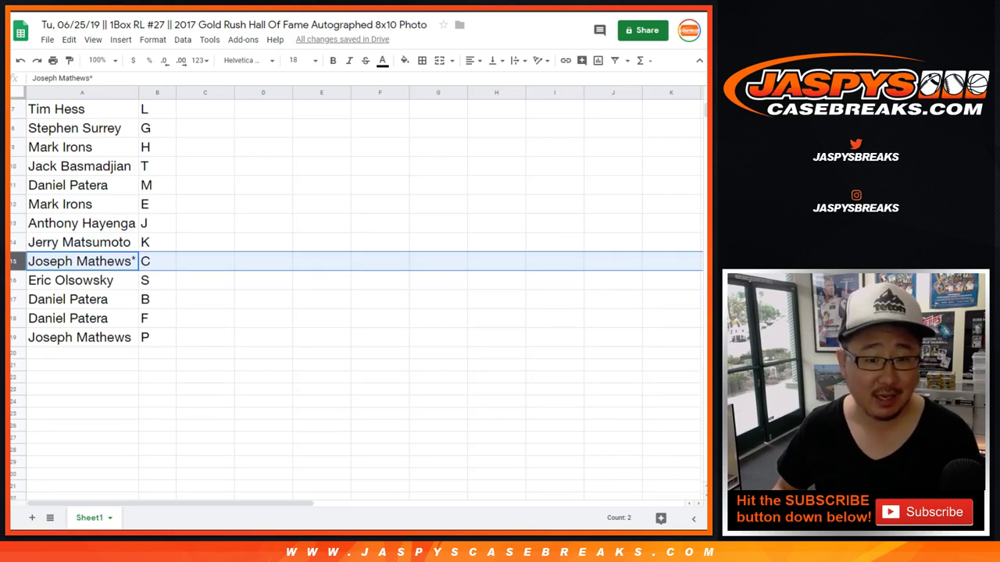
{"action": "left_click", "coordinate": [12, 280]}
{"action": "left_click", "coordinate": [12, 300]}
{"action": "key", "text": "shift+Down"}
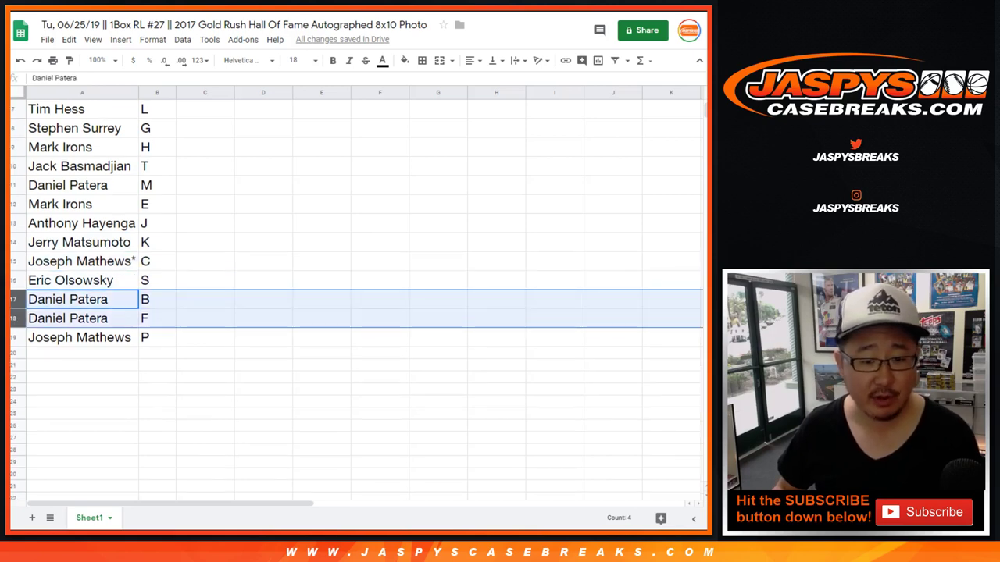
{"action": "left_click", "coordinate": [13, 337]}
{"action": "scroll", "coordinate": [356, 297], "scroll_direction": "up", "scroll_amount": 3}
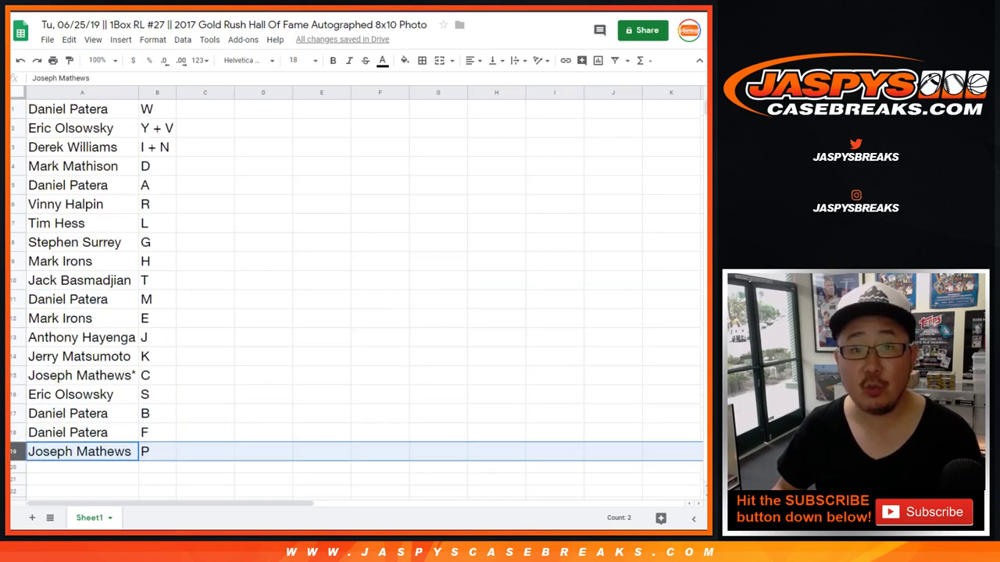
Sort the list by column B A→Z and put borders around every cell
{"action": "left_click", "coordinate": [157, 92]}
{"action": "left_click", "coordinate": [182, 39]}
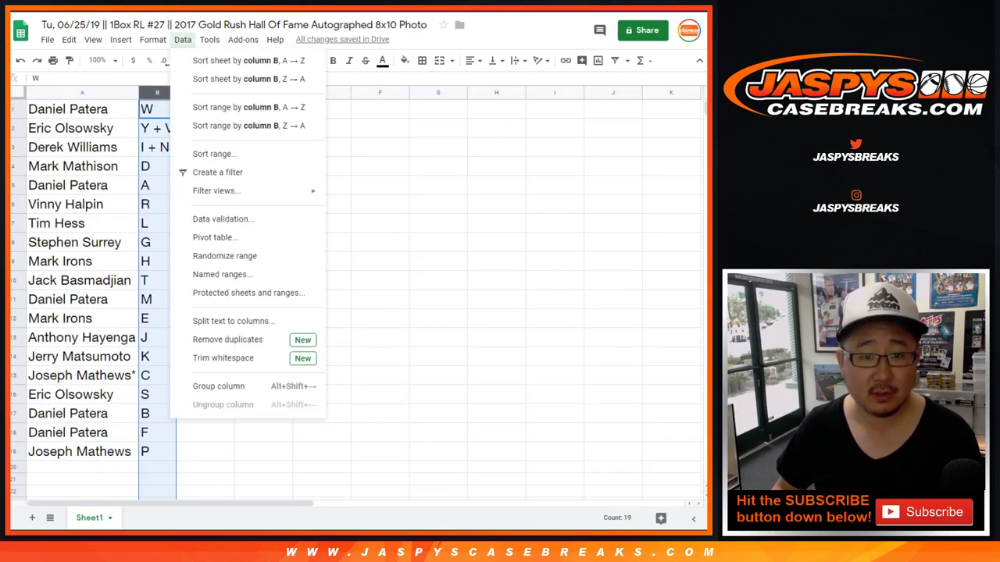
{"action": "left_click", "coordinate": [248, 61]}
{"action": "key", "text": "ctrl+a"}
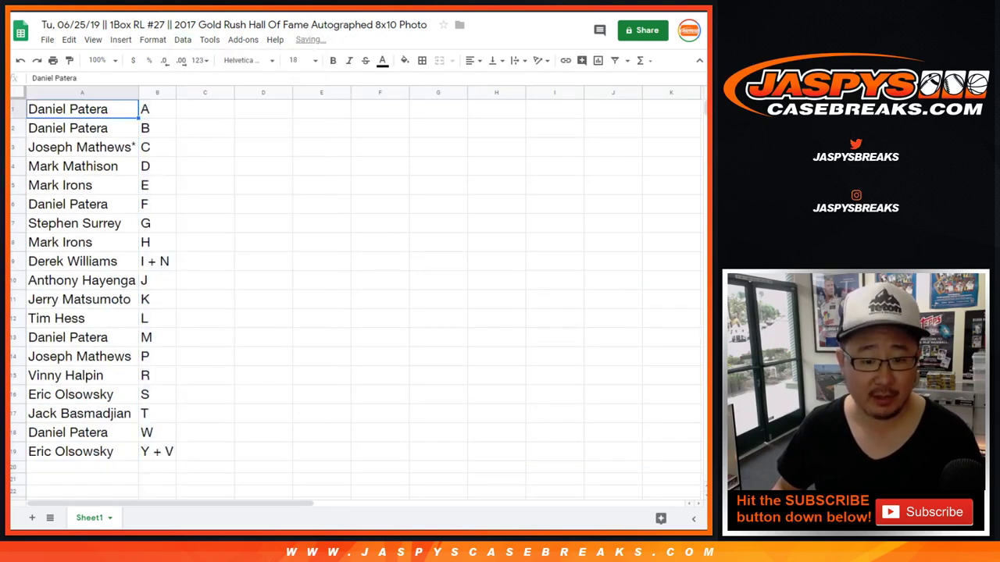
{"action": "left_click", "coordinate": [422, 60]}
{"action": "left_click", "coordinate": [428, 84]}
{"action": "left_click", "coordinate": [470, 60]}
Centre-align the names and letters, then deselect the formatted list
{"action": "left_click", "coordinate": [486, 79]}
{"action": "left_click", "coordinate": [82, 109]}
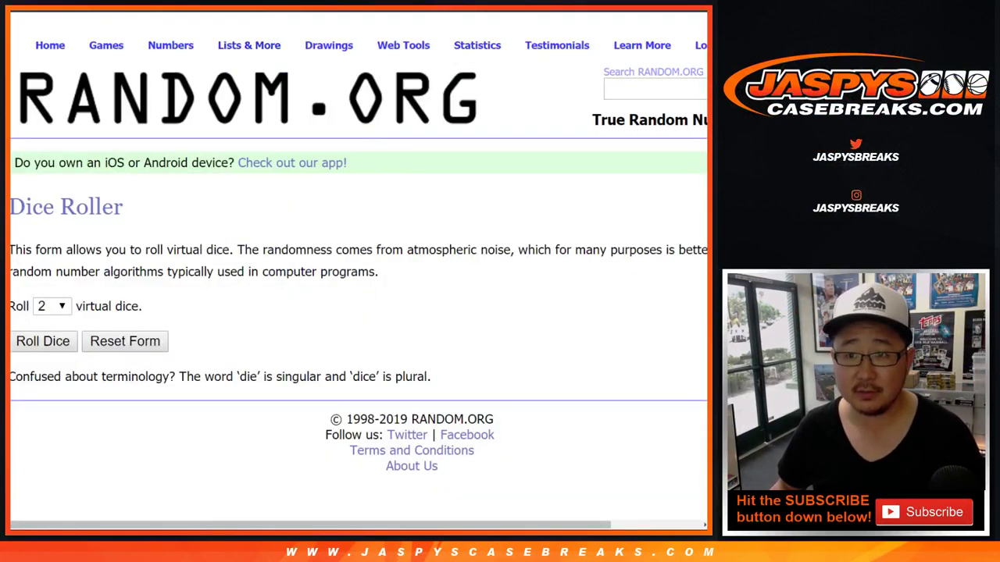
Copy the 19 buyer names in A1:A19 into the List Randomizer
{"action": "key", "text": "ctrl+Tab"}
{"action": "key", "text": "ctrl+shift+Tab"}
{"action": "key", "text": "ctrl+shift+Tab"}
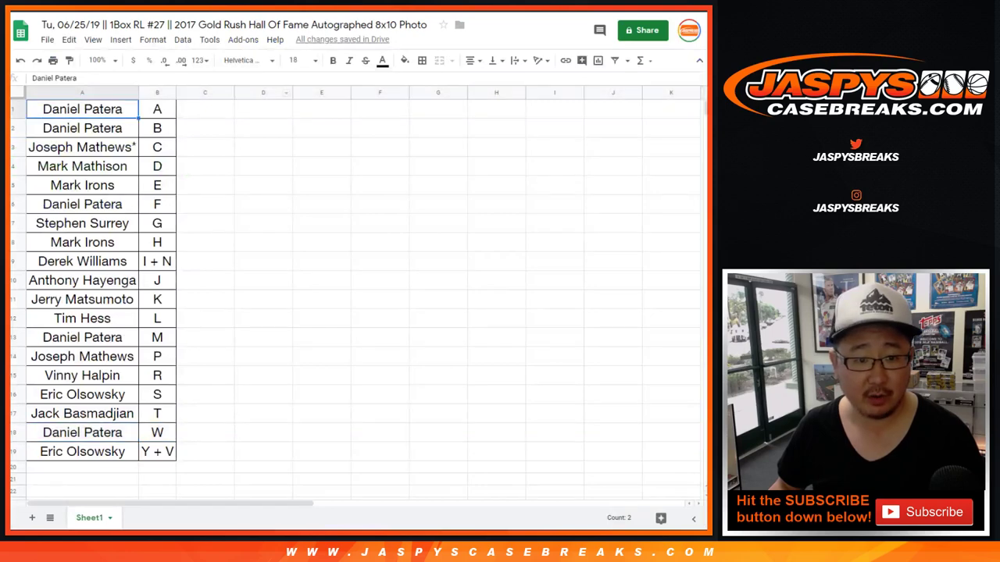
{"action": "key", "text": "ctrl+shift+Down"}
{"action": "key", "text": "ctrl+c"}
{"action": "key", "text": "ctrl+Tab"}
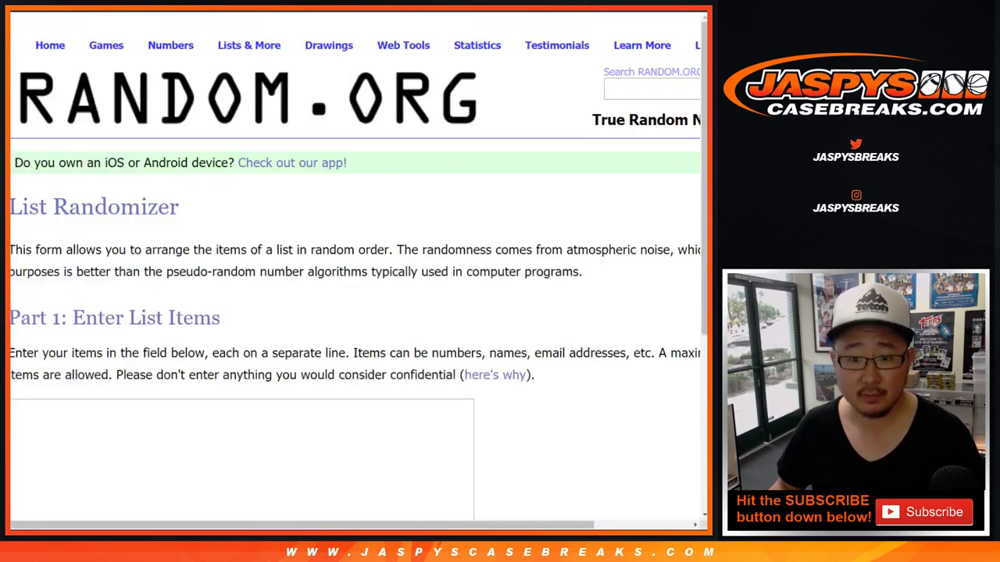
{"action": "key", "text": "ctrl+v"}
{"action": "scroll", "coordinate": [351, 312], "scroll_direction": "down", "scroll_amount": 3}
{"action": "scroll", "coordinate": [243, 211], "scroll_direction": "up", "scroll_amount": 3}
Roll two dice on the Dice Roller, getting 3 and 2
{"action": "key", "text": "ctrl+shift+Tab"}
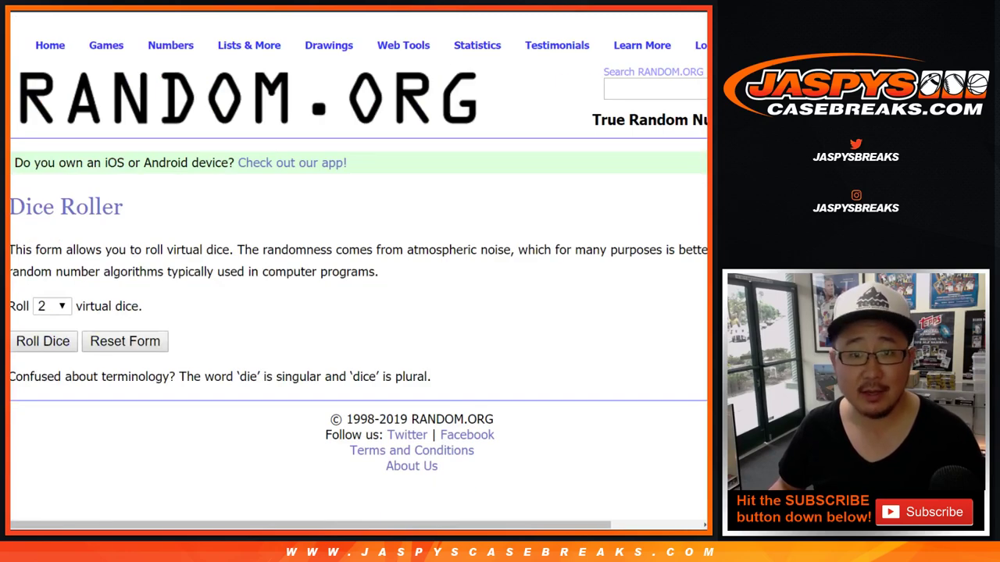
{"action": "key", "text": "ctrl+shift+Tab"}
{"action": "scroll", "coordinate": [359, 274], "scroll_direction": "down", "scroll_amount": 5}
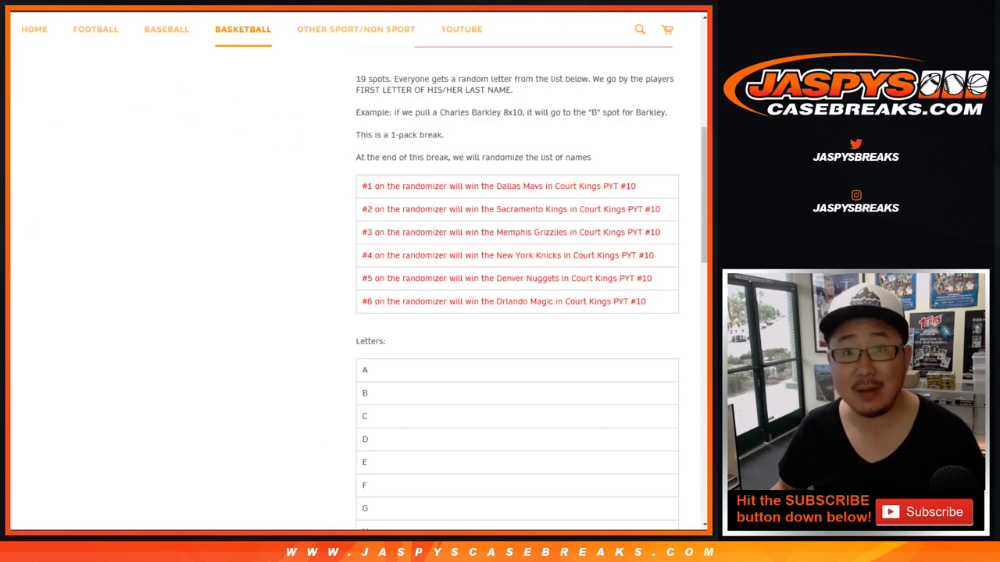
{"action": "key", "text": "ctrl+shift+Tab"}
{"action": "key", "text": "ctrl+shift+Tab"}
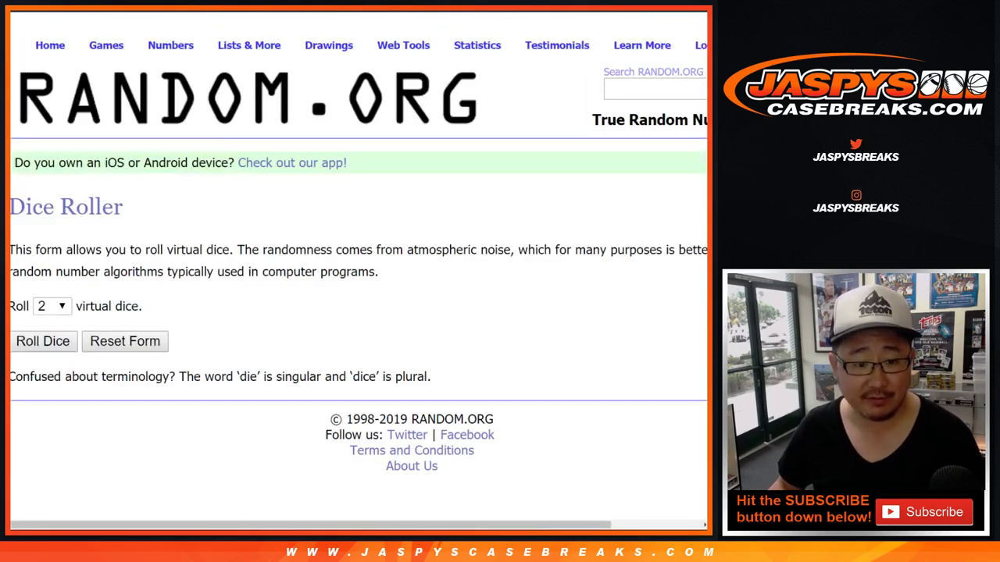
{"action": "key", "text": "Return"}
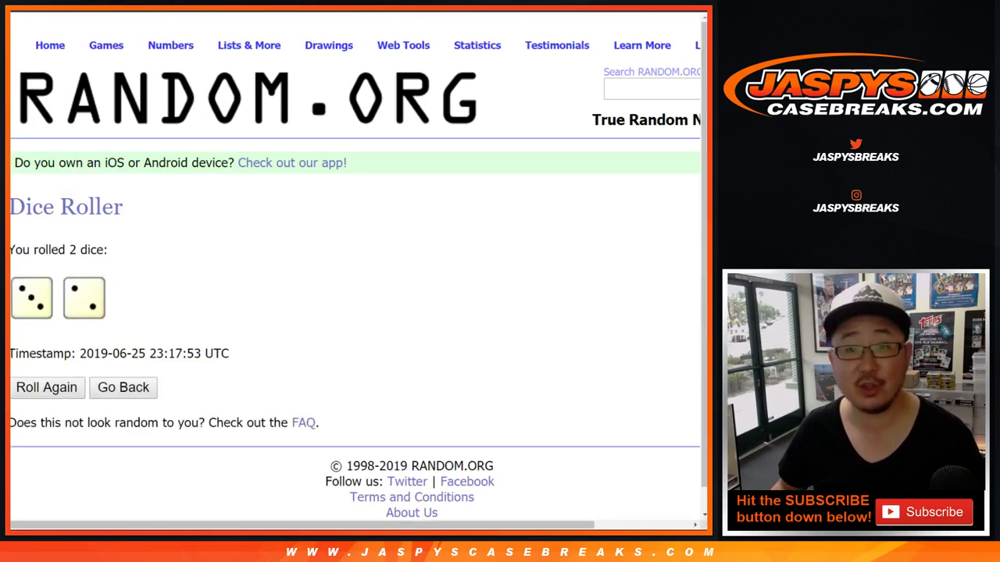
Randomize the 19-name list five times to match the dice total of 5
{"action": "key", "text": "ctrl+Tab"}
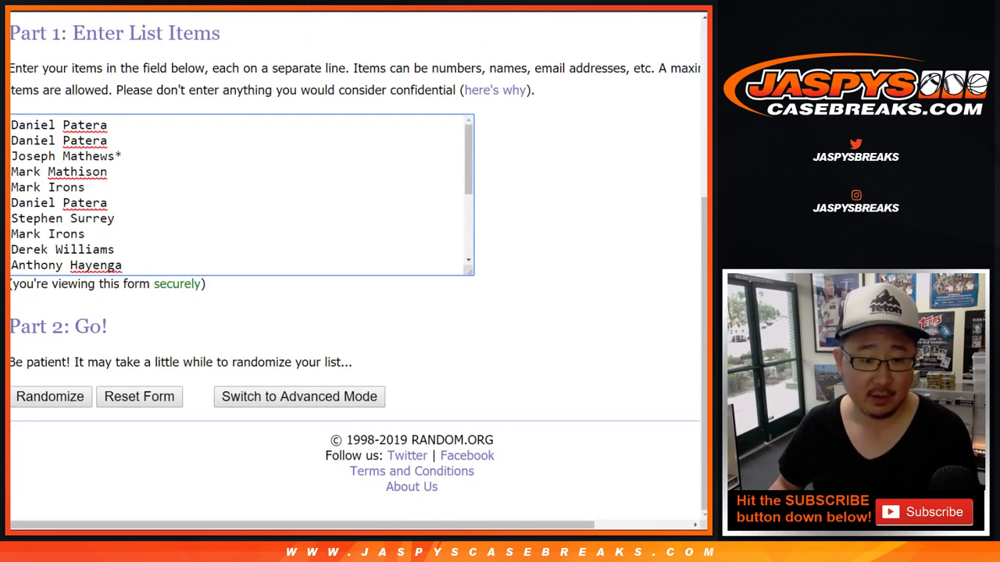
{"action": "key", "text": "Return"}
{"action": "key", "text": "End"}
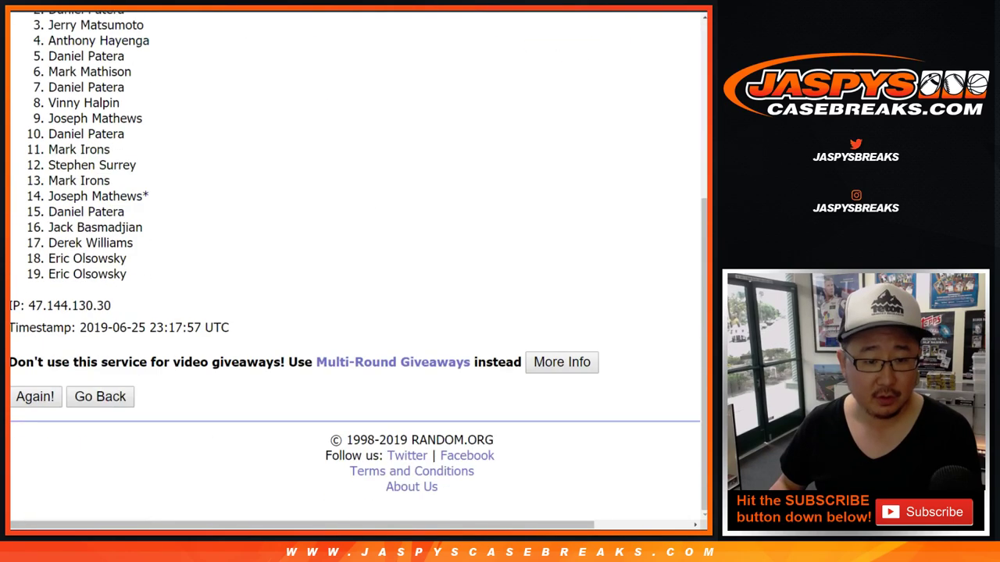
{"action": "key", "text": "Return"}
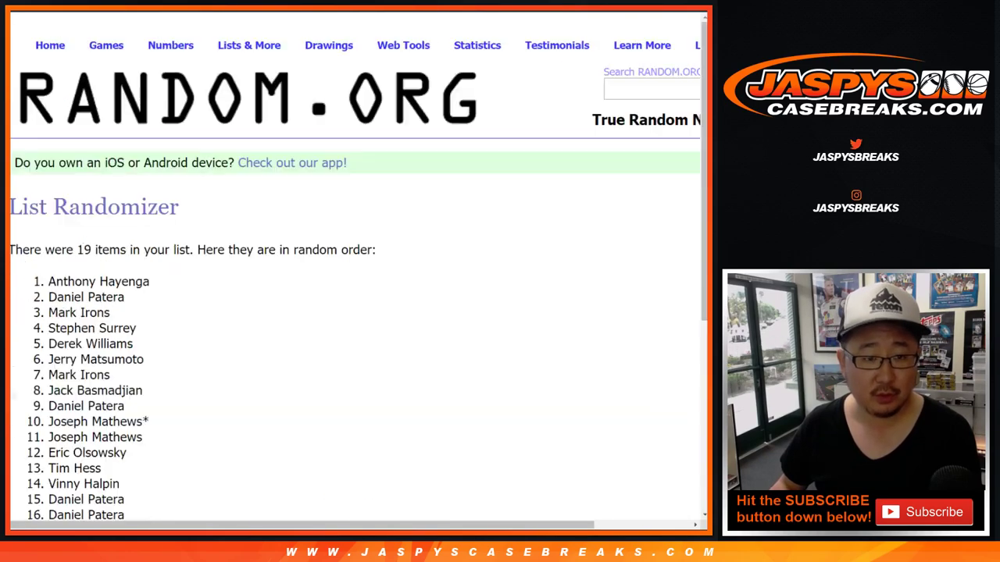
{"action": "key", "text": "End"}
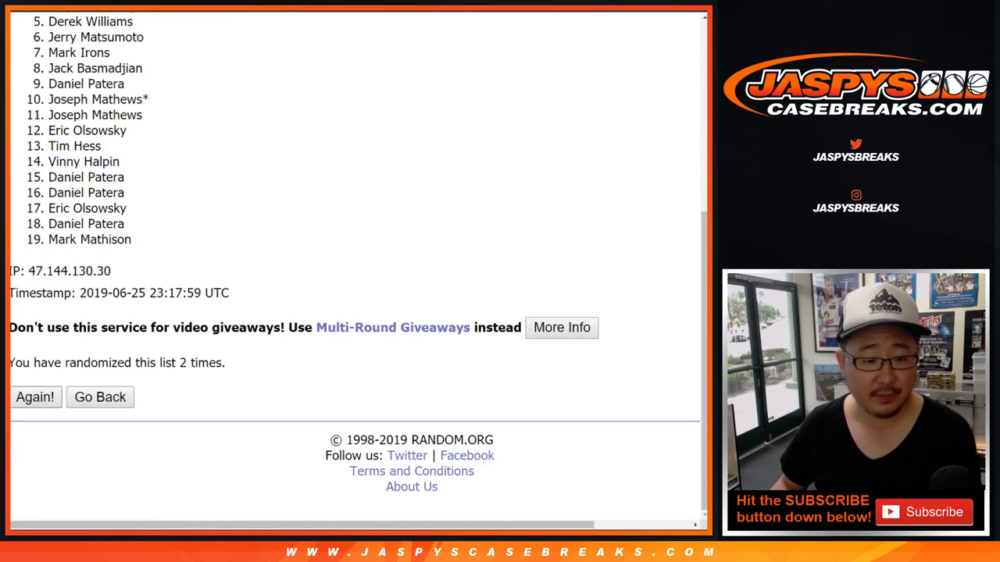
{"action": "key", "text": "Return"}
{"action": "key", "text": "End"}
{"action": "key", "text": "Return"}
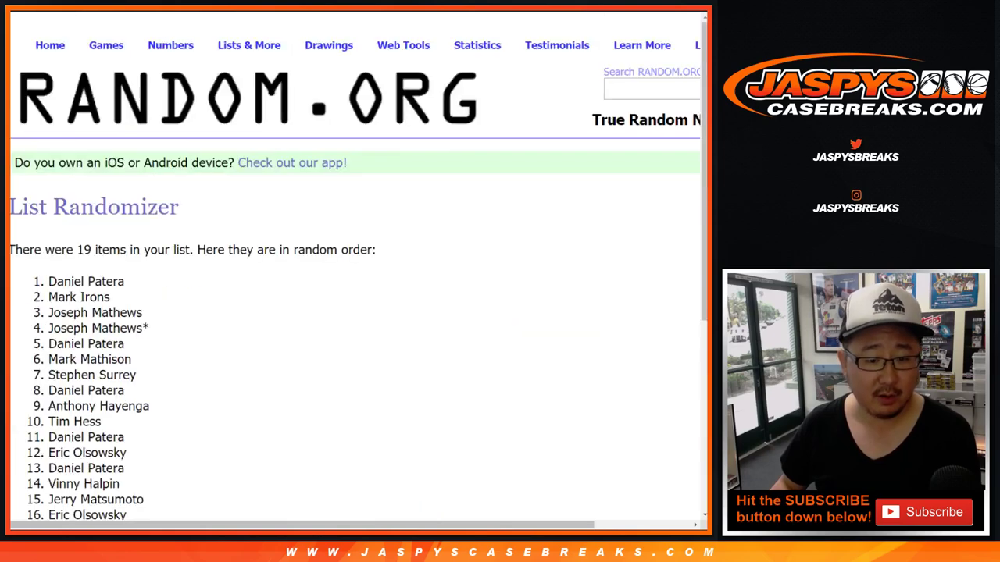
{"action": "key", "text": "End"}
{"action": "key", "text": "Return"}
{"action": "key", "text": "End"}
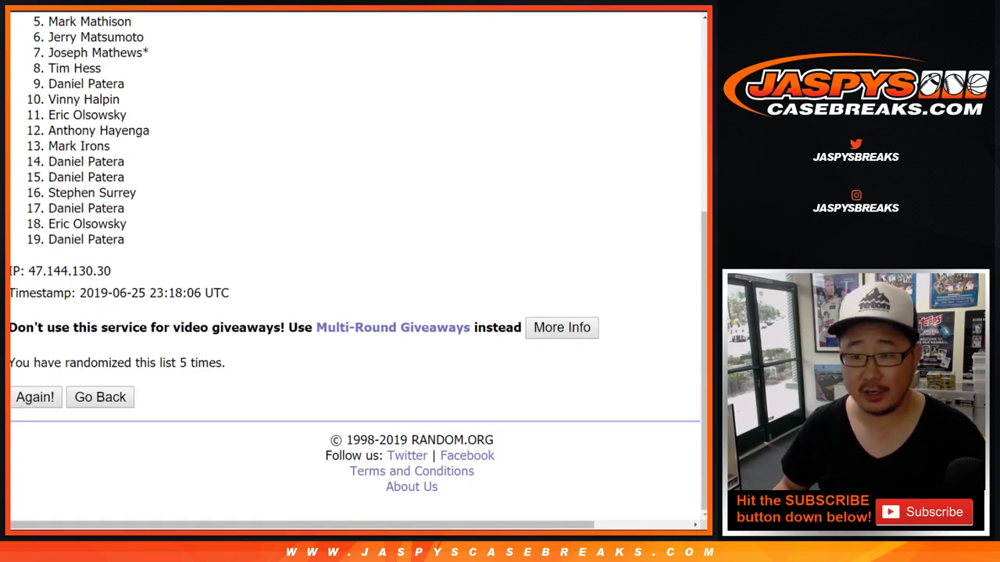
Scroll back to the top of the fifth randomized order of 19 names
{"action": "scroll", "coordinate": [355, 265], "scroll_direction": "up", "scroll_amount": 1}
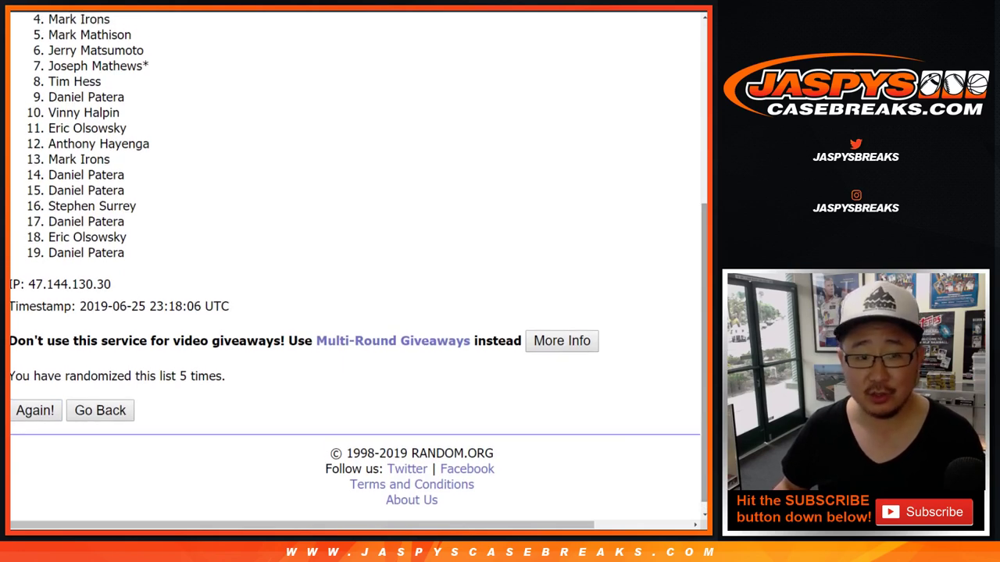
{"action": "scroll", "coordinate": [355, 265], "scroll_direction": "up", "scroll_amount": 1}
{"action": "scroll", "coordinate": [356, 265], "scroll_direction": "up", "scroll_amount": 1}
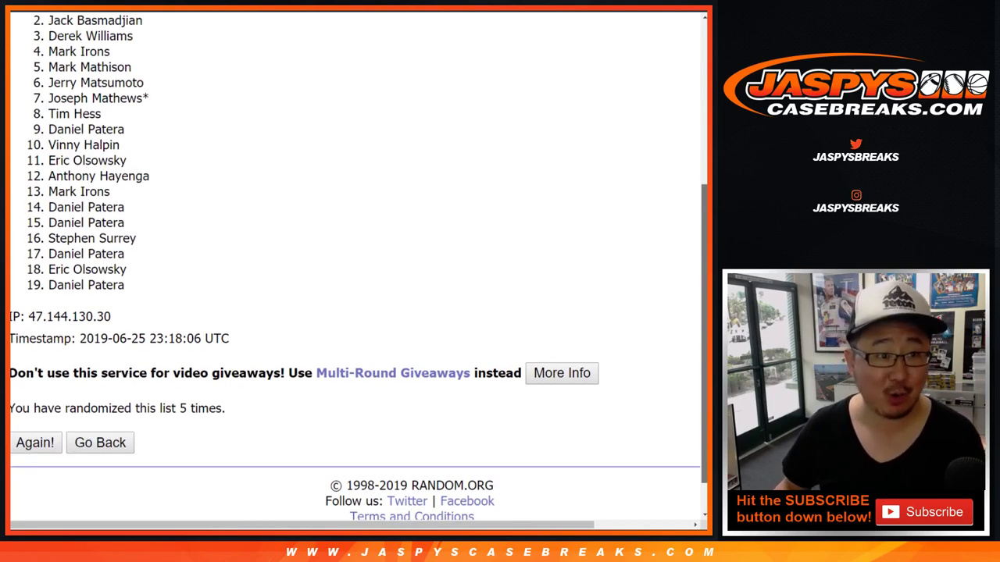
{"action": "scroll", "coordinate": [355, 266], "scroll_direction": "up", "scroll_amount": 4}
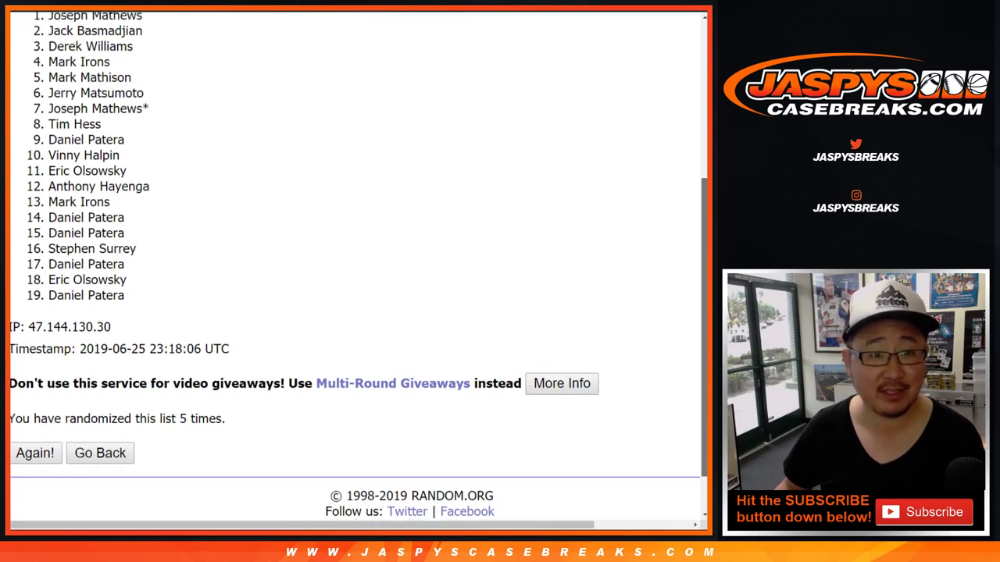
{"action": "scroll", "coordinate": [355, 265], "scroll_direction": "up", "scroll_amount": 1}
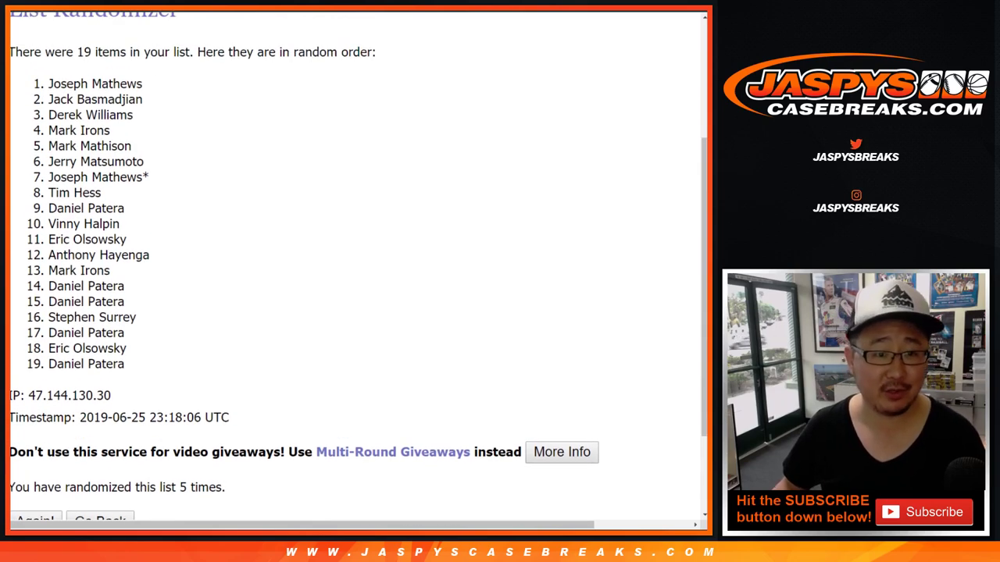
Highlight the #1 buyer and the break page's six team prize lines, starting with #1 Dallas Mavs
{"action": "left_click_drag", "start_coordinate": [48, 84], "coordinate": [142, 84]}
{"action": "key", "text": "ctrl+c"}
{"action": "key", "text": "ctrl+Tab"}
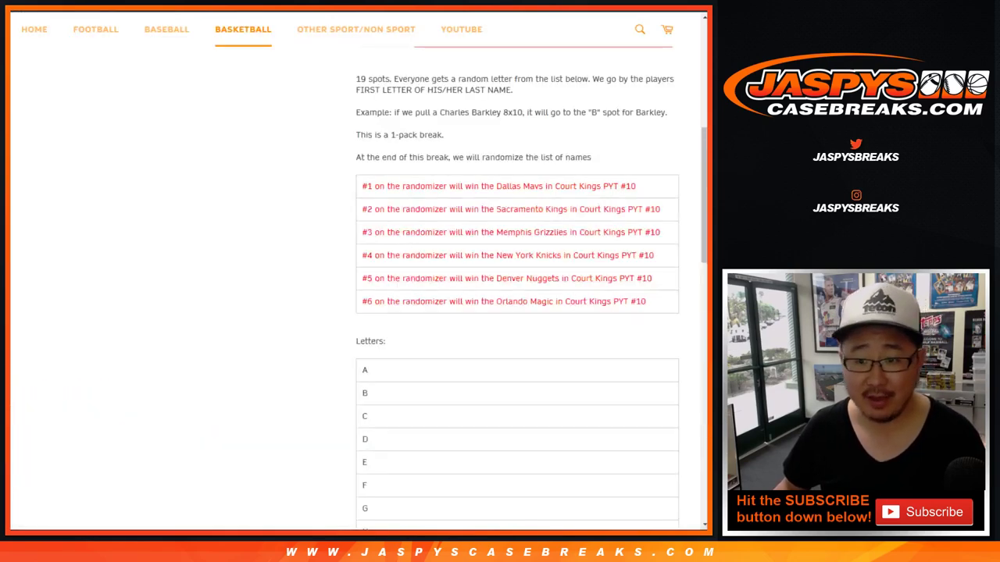
{"action": "left_click_drag", "start_coordinate": [432, 186], "coordinate": [618, 186]}
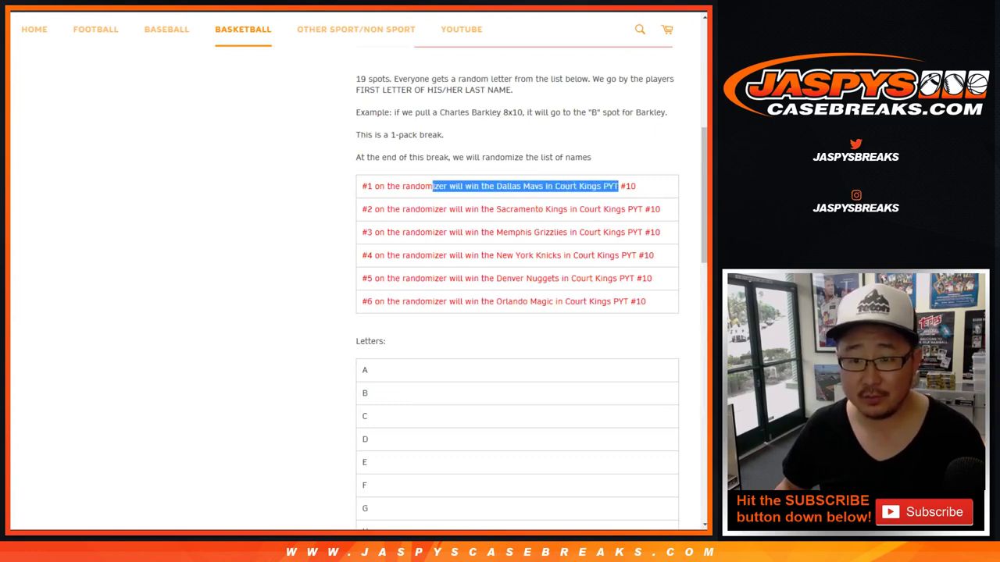
{"action": "left_click_drag", "start_coordinate": [362, 186], "coordinate": [646, 301]}
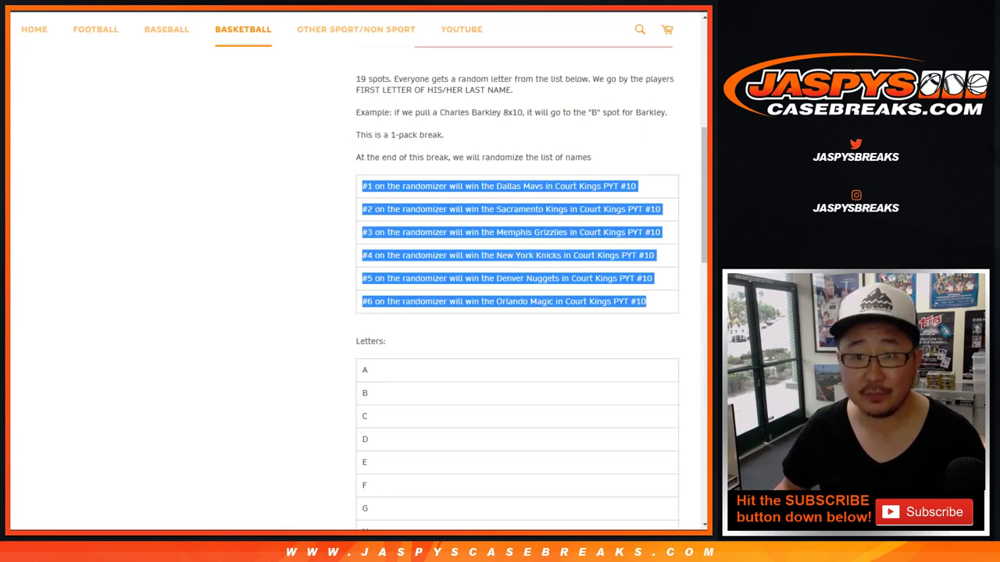
Cycle through tabs to reach the Court Kings PYT #10 team sheet
{"action": "key", "text": "ctrl+Tab"}
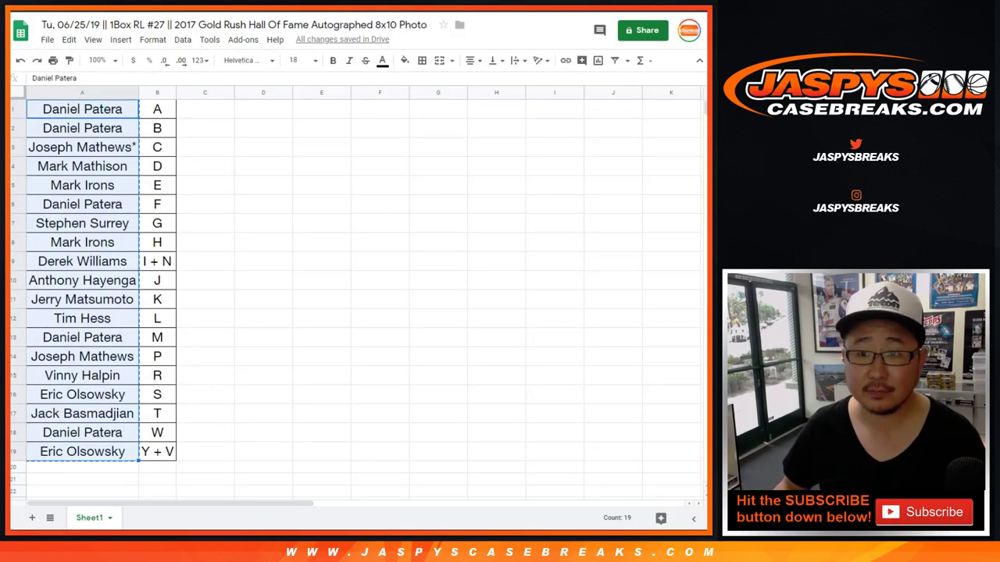
{"action": "key", "text": "ctrl+Tab"}
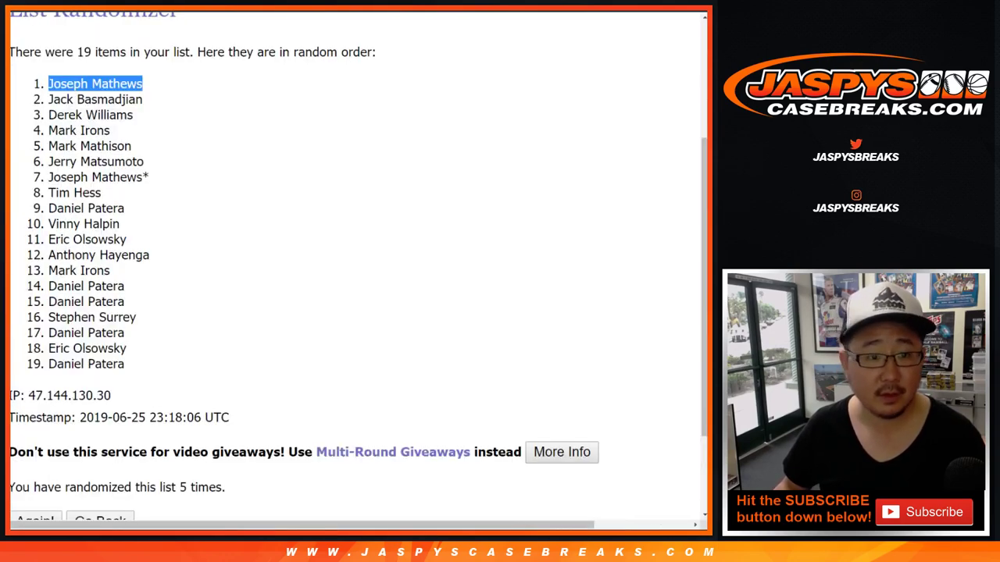
{"action": "key", "text": "ctrl+Tab"}
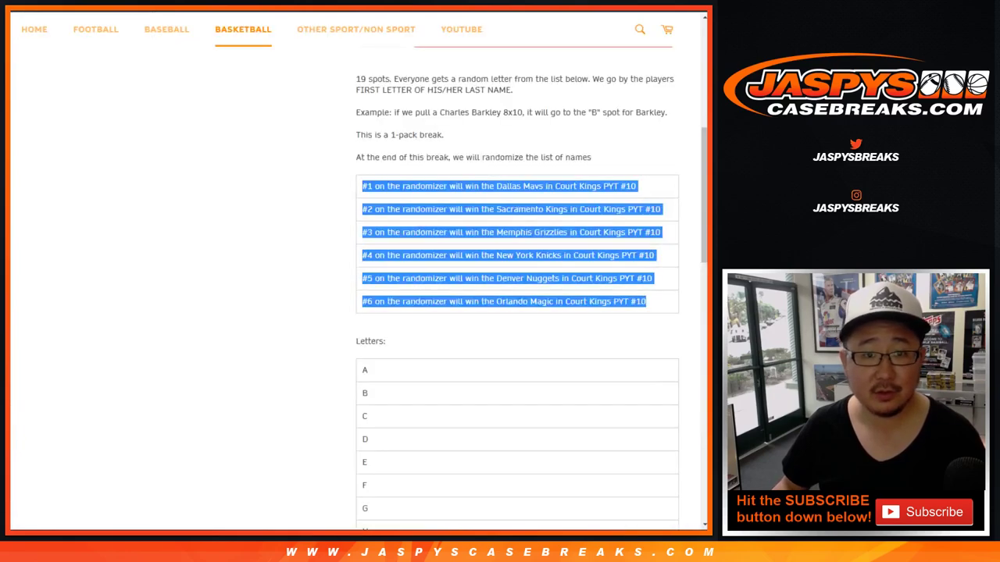
{"action": "key", "text": "ctrl+Tab"}
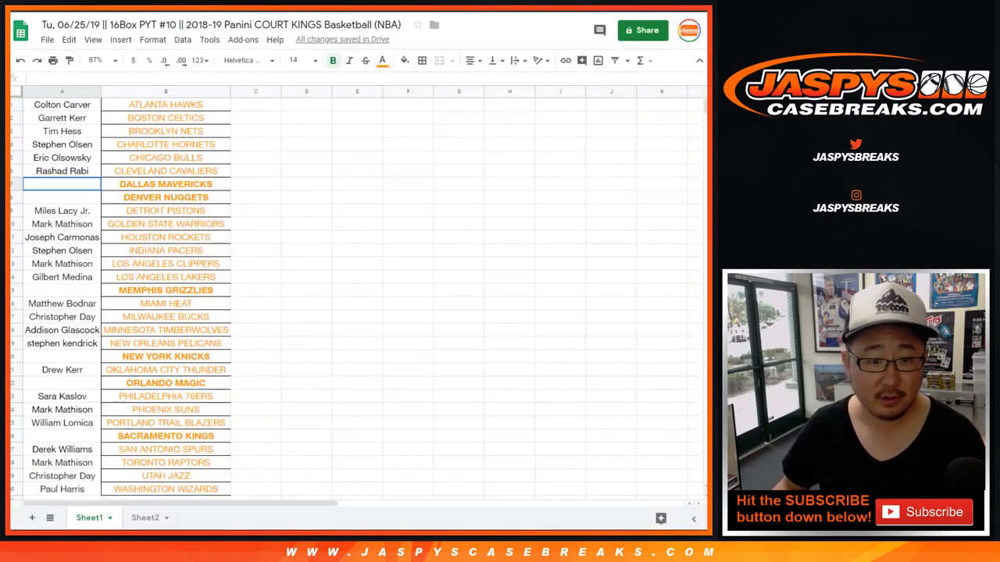
Paste the #1 randomized name beside DALLAS MAVERICKS, then copy the #2 name from the randomizer
{"action": "key", "text": "ctrl+v"}
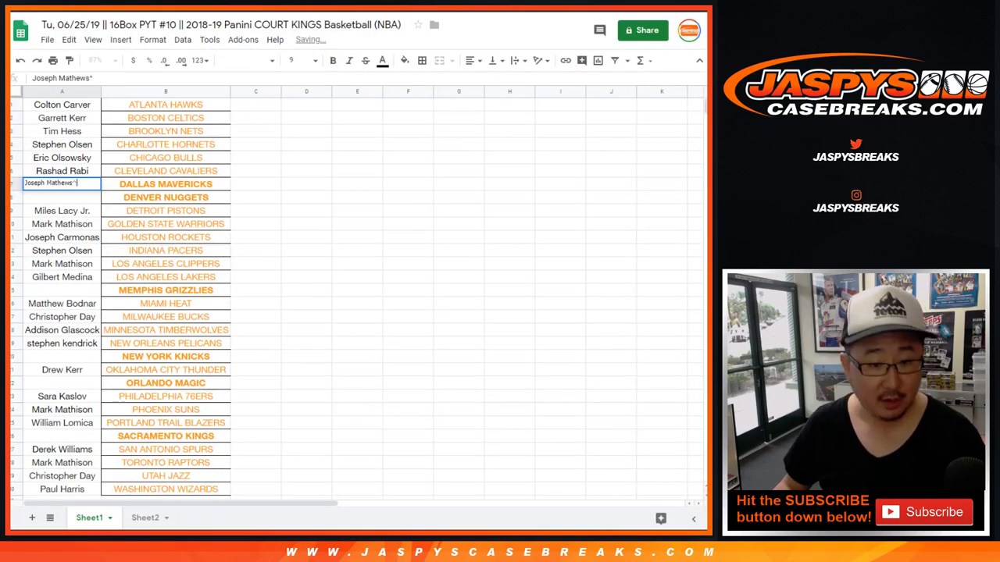
{"action": "left_click", "coordinate": [255, 197]}
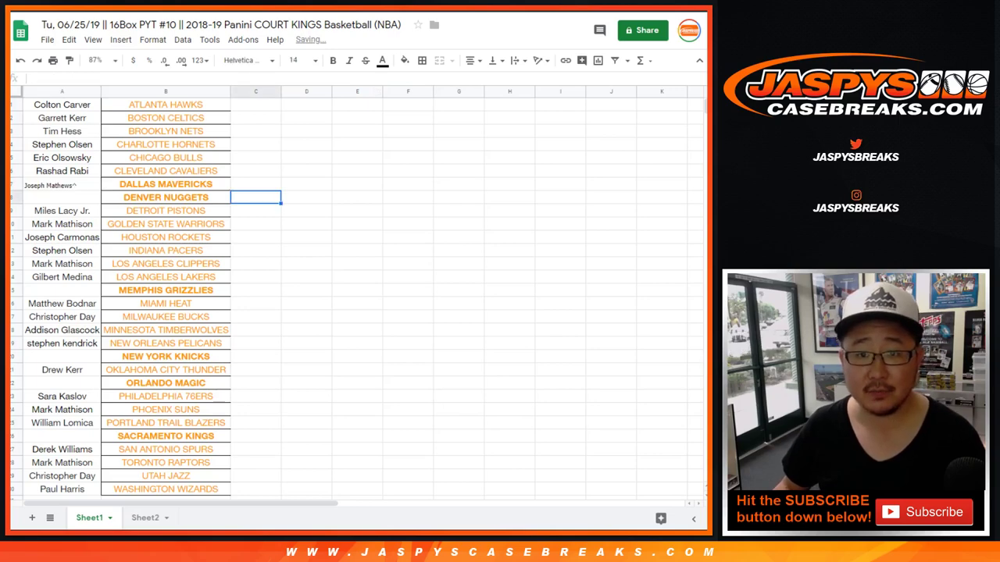
{"action": "key", "text": "ctrl+shift+Tab"}
{"action": "left_click_drag", "start_coordinate": [49, 99], "coordinate": [133, 115]}
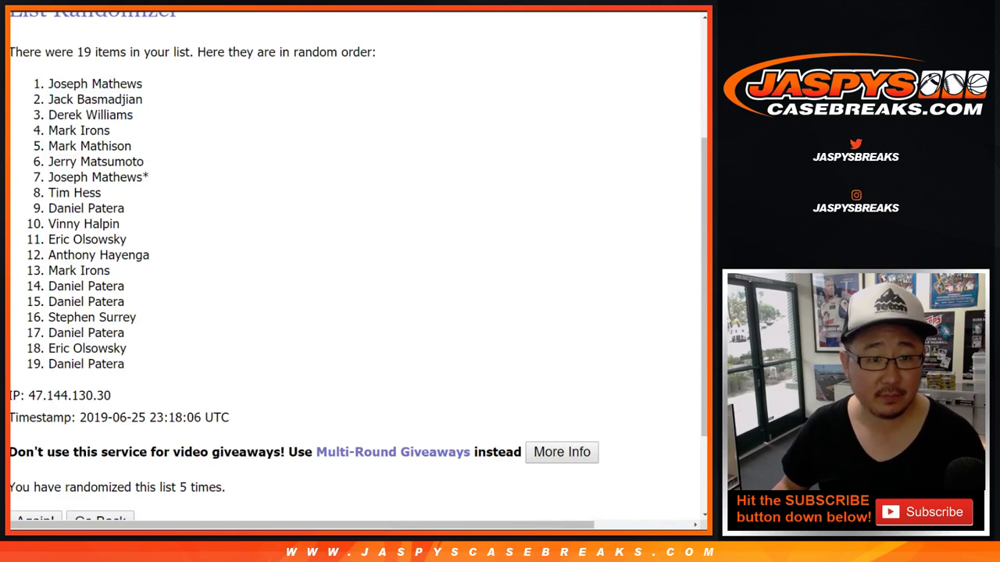
{"action": "left_click_drag", "start_coordinate": [48, 99], "coordinate": [142, 100]}
{"action": "key", "text": "ctrl+c"}
{"action": "key", "text": "ctrl+shift+Tab"}
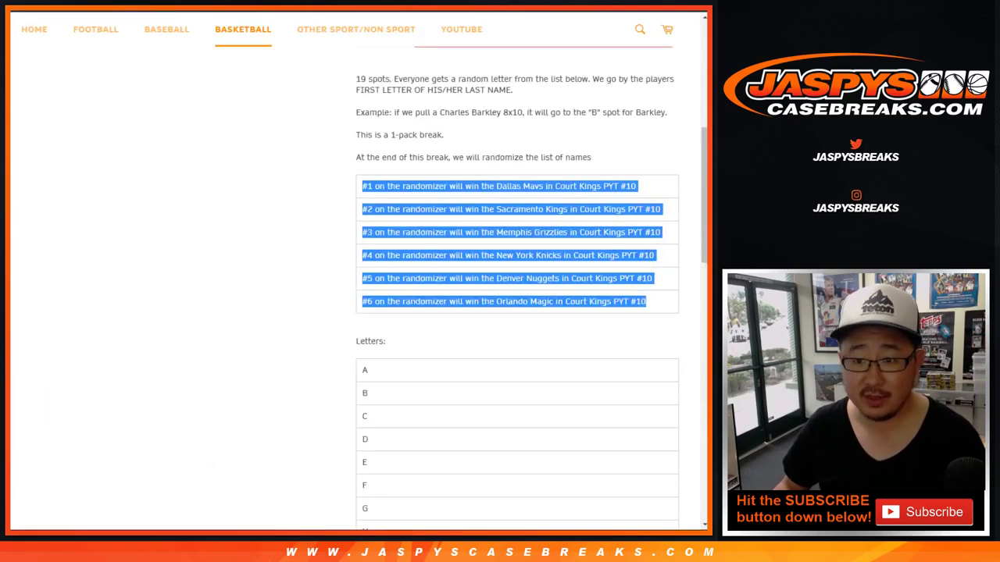
{"action": "key", "text": "ctrl+Tab"}
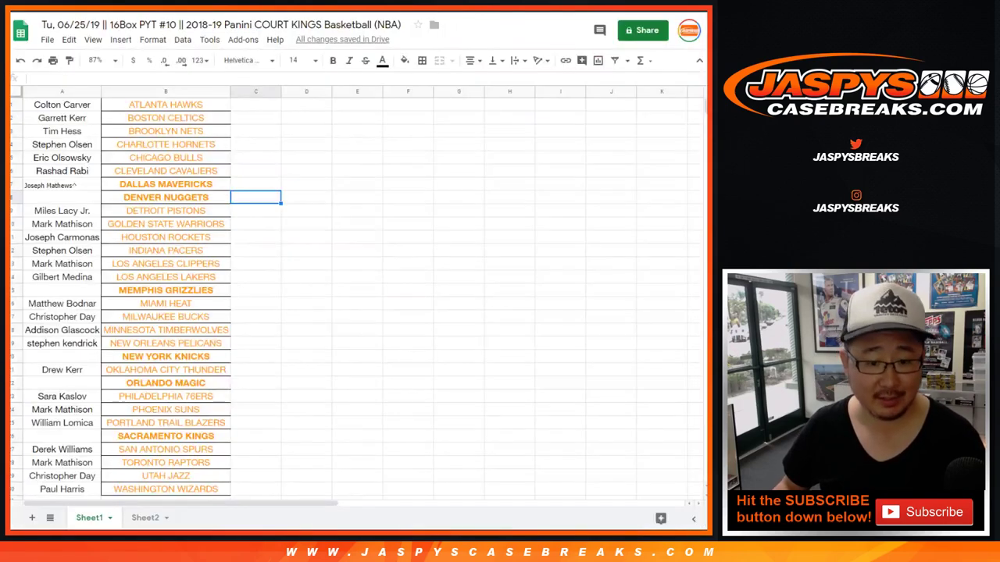
Paste the #2 name beside SACRAMENTO KINGS and append a ^ mark to it
{"action": "left_click", "coordinate": [62, 436]}
{"action": "key", "text": "ctrl+v"}
{"action": "double_click", "coordinate": [62, 435]}
{"action": "type", "text": "^"}
{"action": "left_click", "coordinate": [166, 356]}
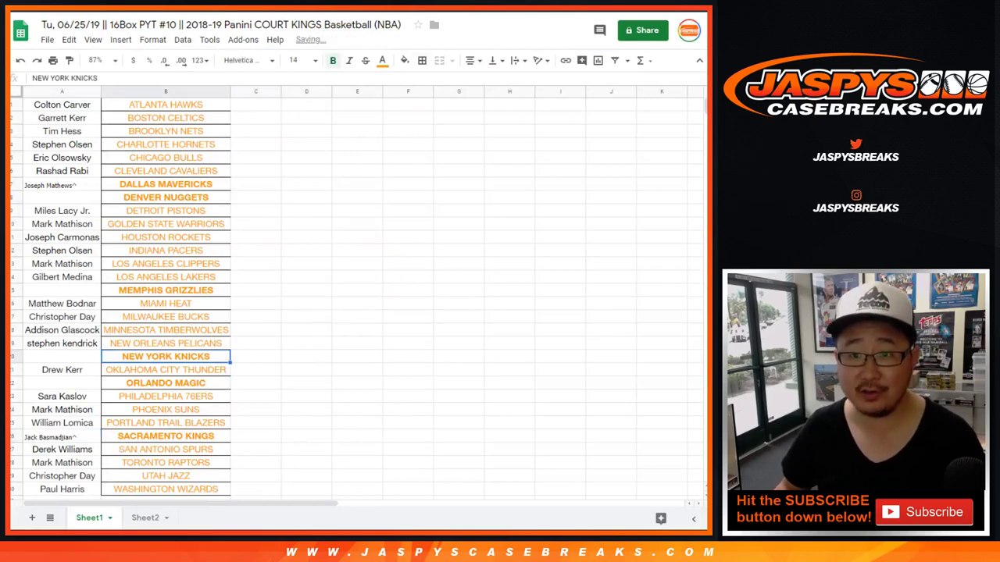
Copy the #3 randomized name and paste it beside MEMPHIS GRIZZLIES
{"action": "key", "text": "ctrl+shift+Tab"}
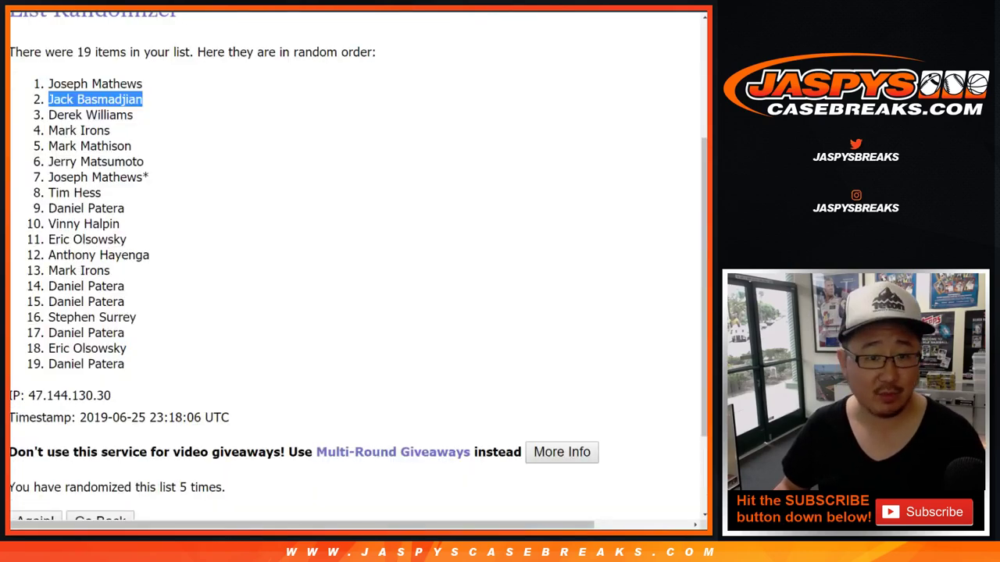
{"action": "left_click_drag", "start_coordinate": [48, 115], "coordinate": [133, 115]}
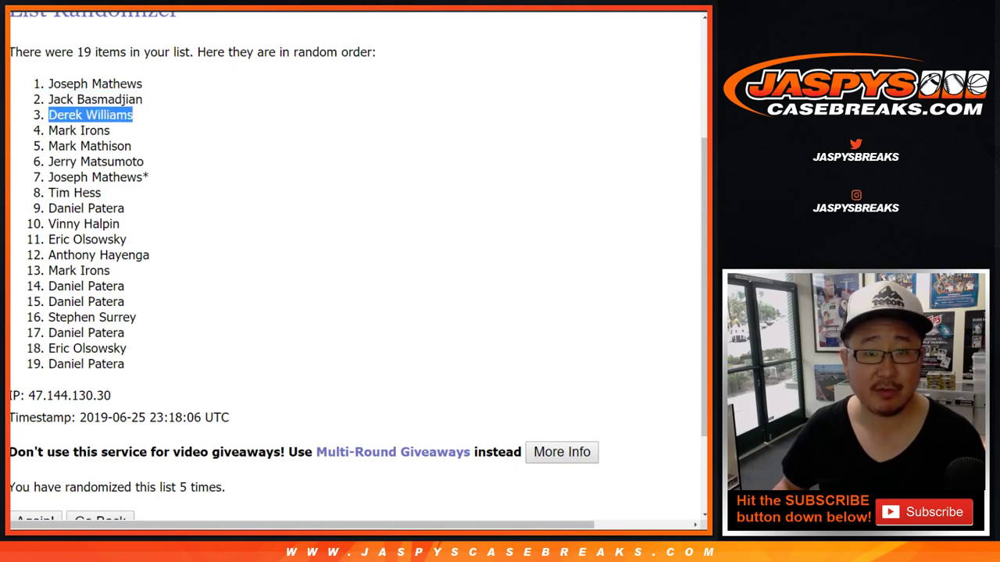
{"action": "key", "text": "ctrl+shift+Tab"}
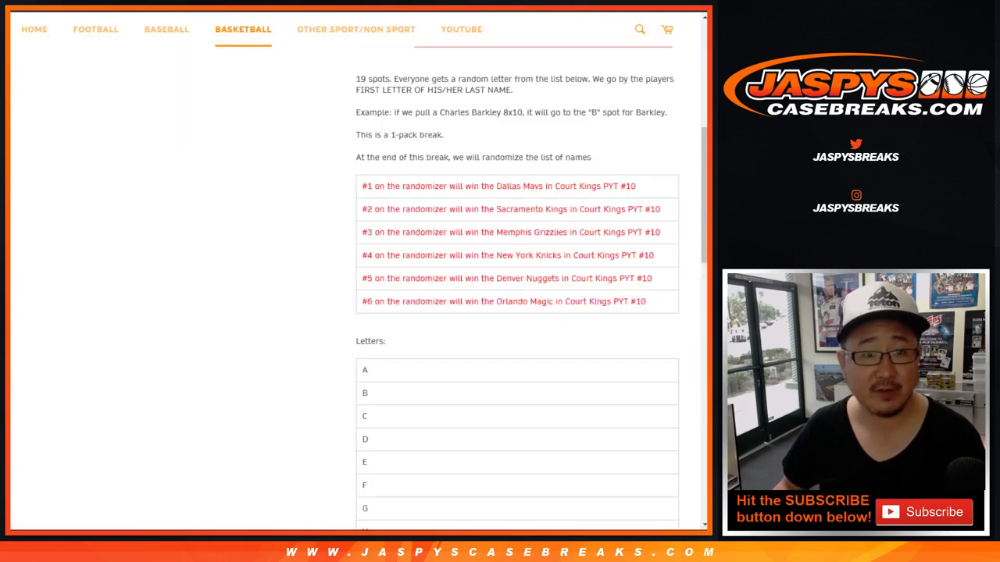
{"action": "key", "text": "ctrl+Tab"}
{"action": "key", "text": "ctrl+Tab"}
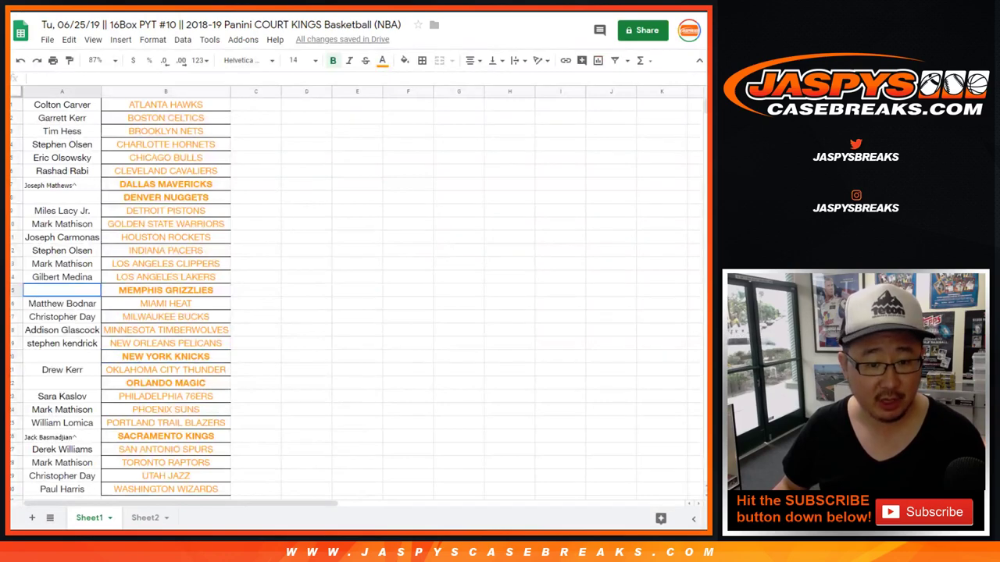
{"action": "key", "text": "Return"}
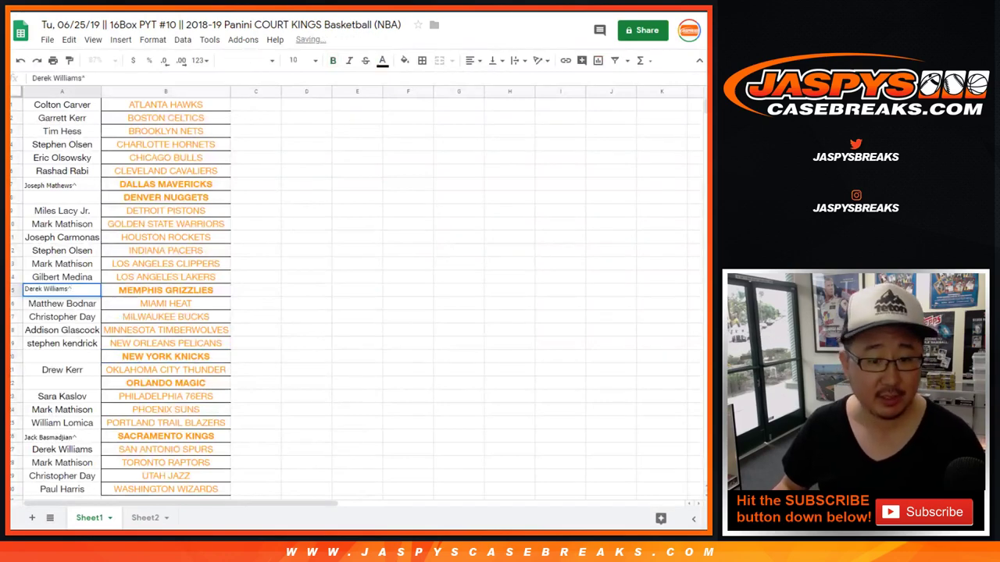
{"action": "key", "text": "Tab"}
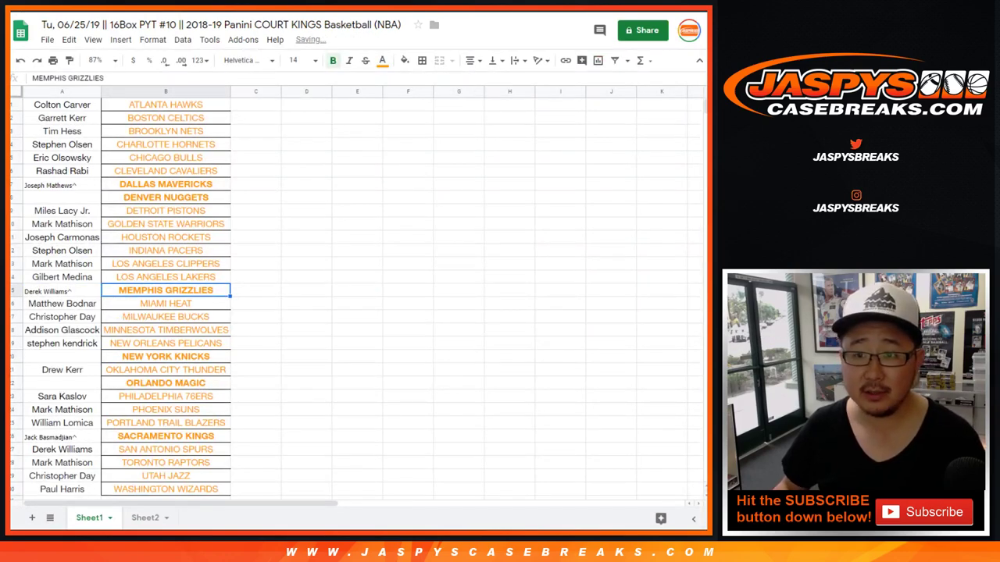
Copy the #4 randomized name and enter it beside NEW YORK KNICKS with a ^ mark
{"action": "key", "text": "ctrl+Tab"}
{"action": "left_click_drag", "start_coordinate": [49, 130], "coordinate": [109, 130]}
{"action": "key", "text": "ctrl+c"}
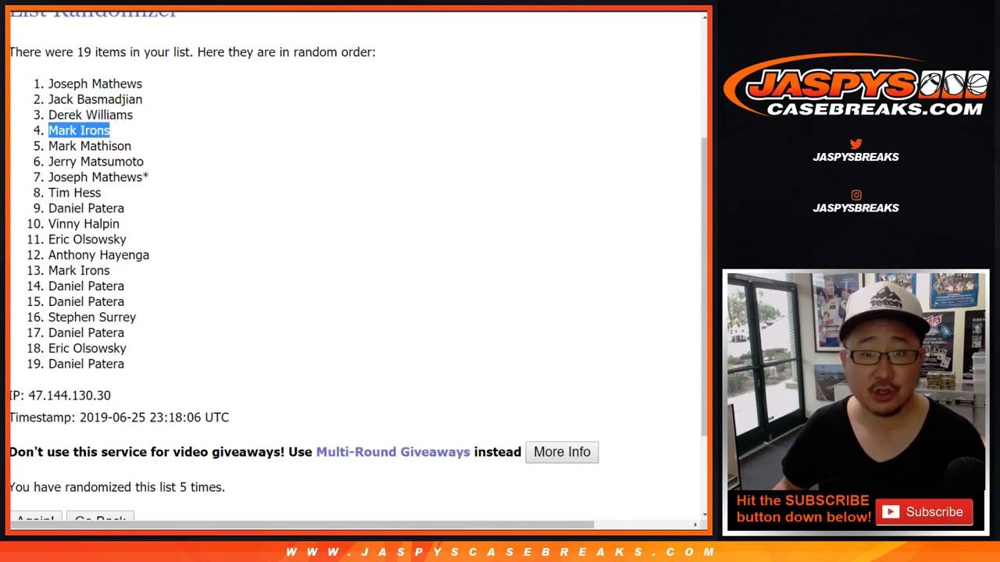
{"action": "key", "text": "ctrl+Tab"}
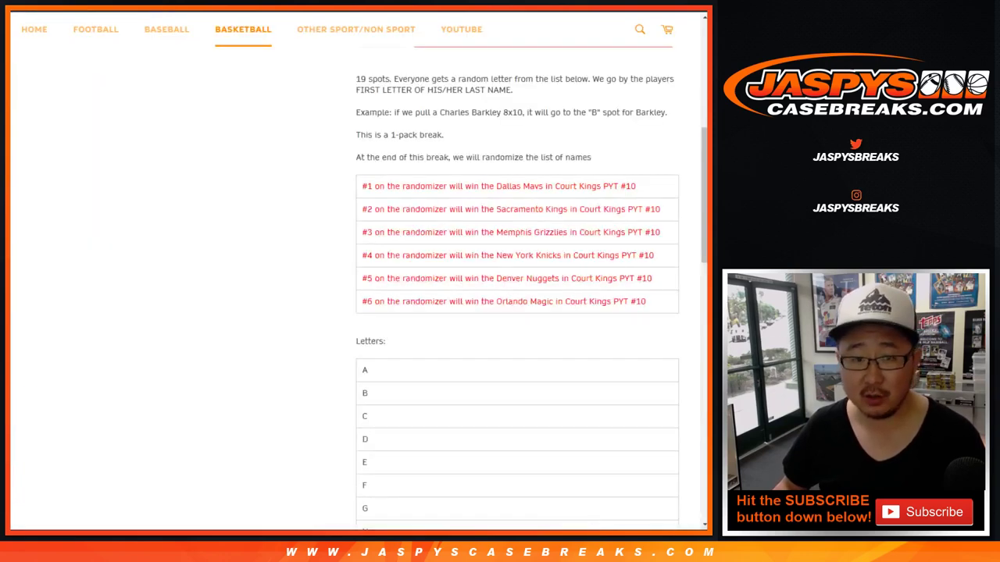
{"action": "key", "text": "ctrl+Tab"}
{"action": "left_click", "coordinate": [61, 356]}
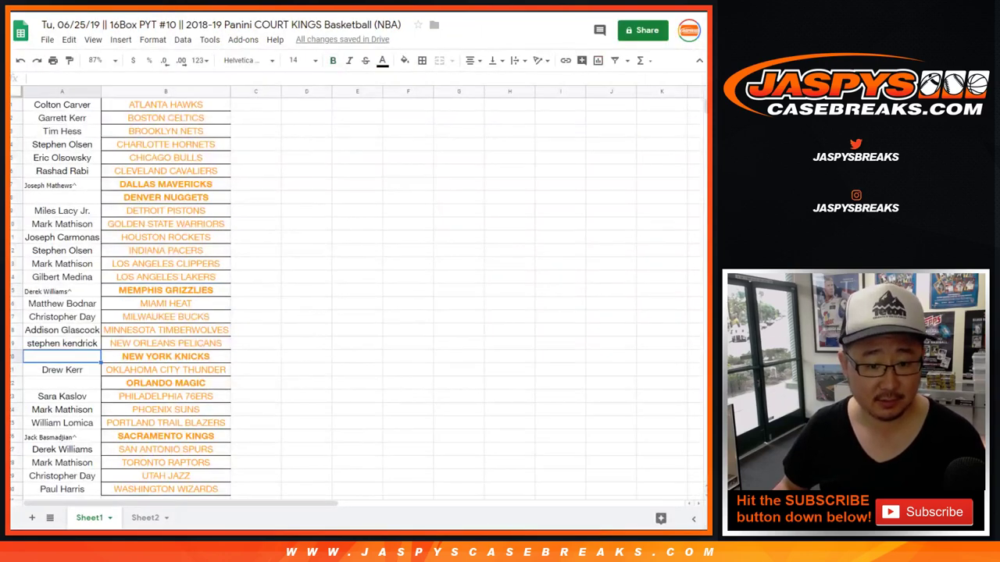
{"action": "key", "text": "ctrl+v"}
{"action": "type", "text": "^"}
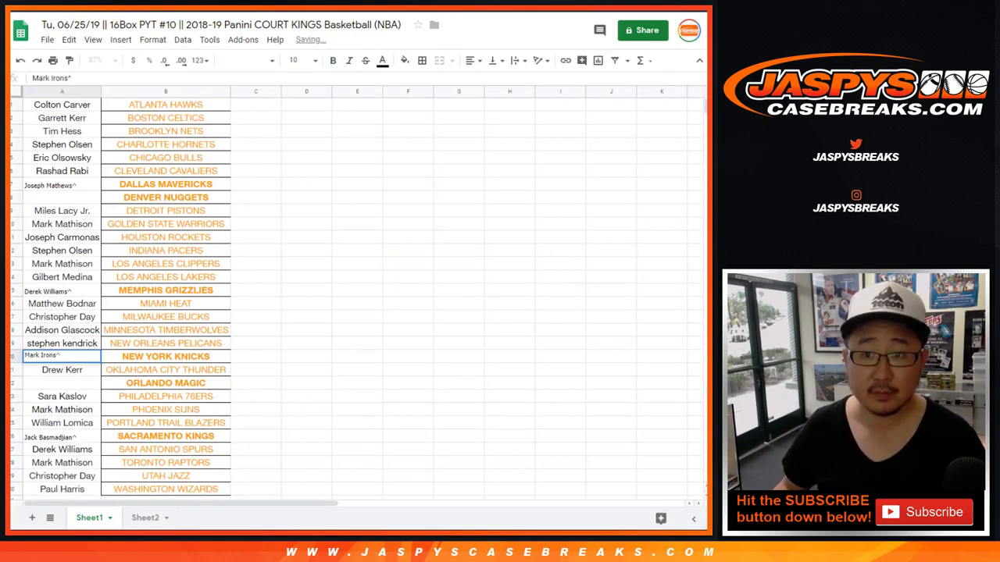
{"action": "key", "text": "ctrl+Tab"}
Paste the #5 randomized name beside DENVER NUGGETS, marked with ^
{"action": "left_click_drag", "start_coordinate": [49, 147], "coordinate": [131, 146]}
{"action": "key", "text": "ctrl+c"}
{"action": "key", "text": "ctrl+Tab"}
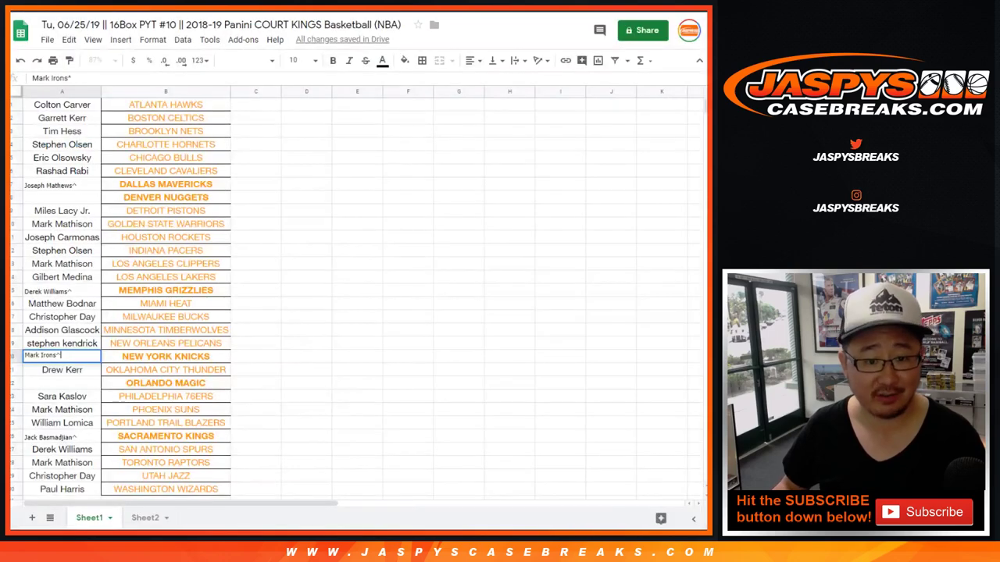
{"action": "key", "text": "ctrl+Tab"}
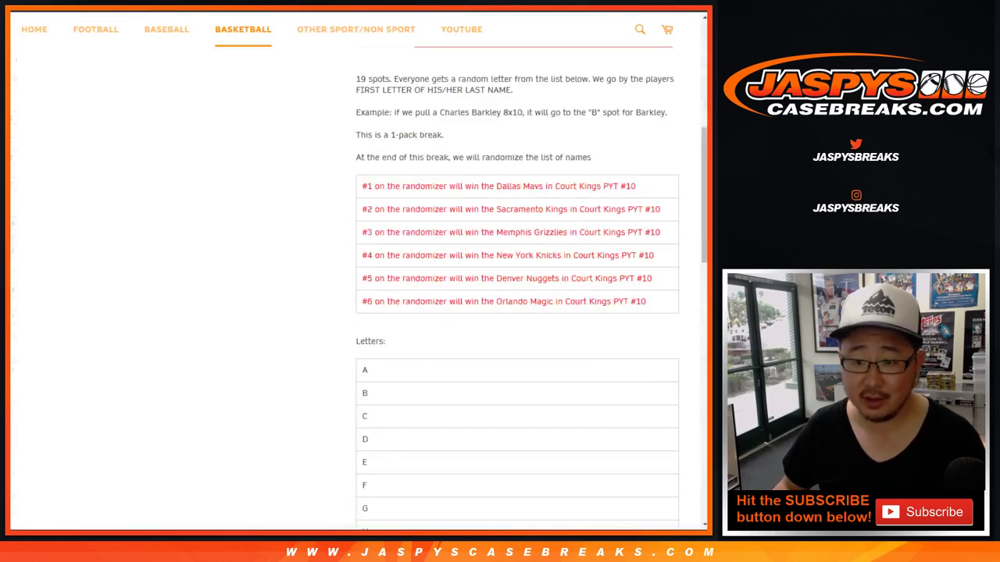
{"action": "key", "text": "ctrl+Tab"}
{"action": "left_click", "coordinate": [62, 197]}
{"action": "key", "text": "ctrl+v"}
{"action": "key", "text": "Return"}
{"action": "type", "text": "^"}
{"action": "left_click", "coordinate": [166, 237]}
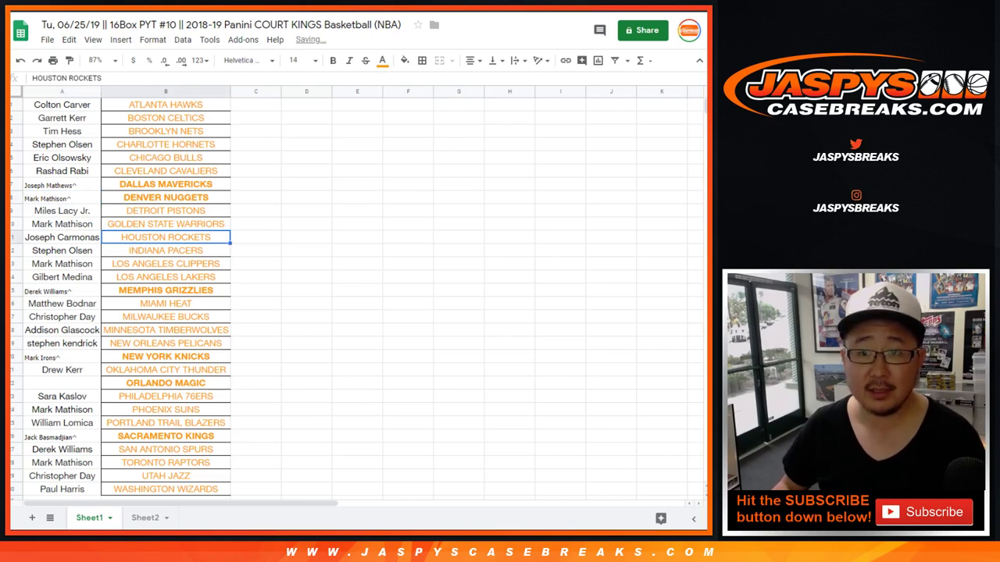
Copy the #6 randomized name and paste it beside ORLANDO MAGIC
{"action": "key", "text": "ctrl+shift+Tab"}
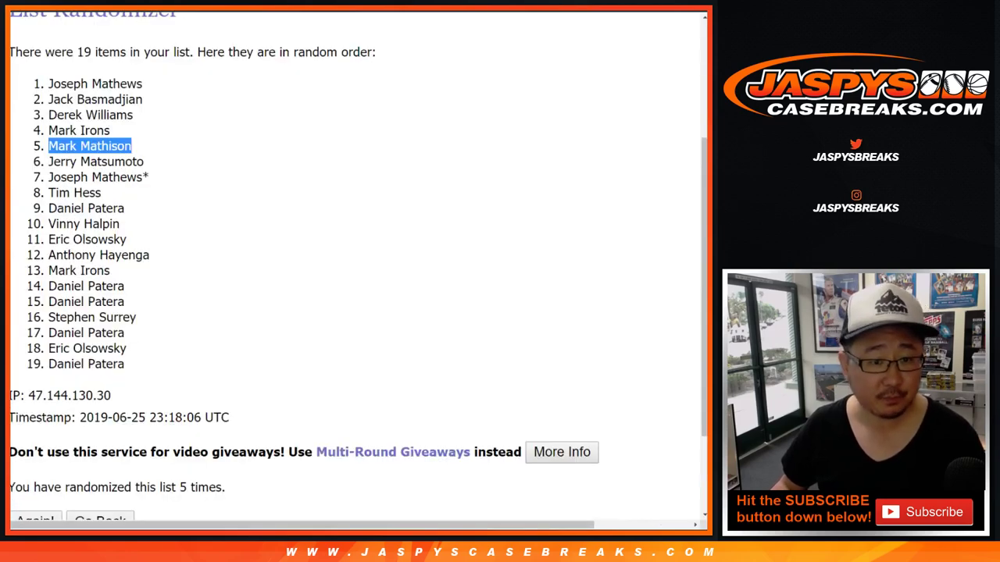
{"action": "triple_click", "coordinate": [96, 162]}
{"action": "key", "text": "ctrl+c"}
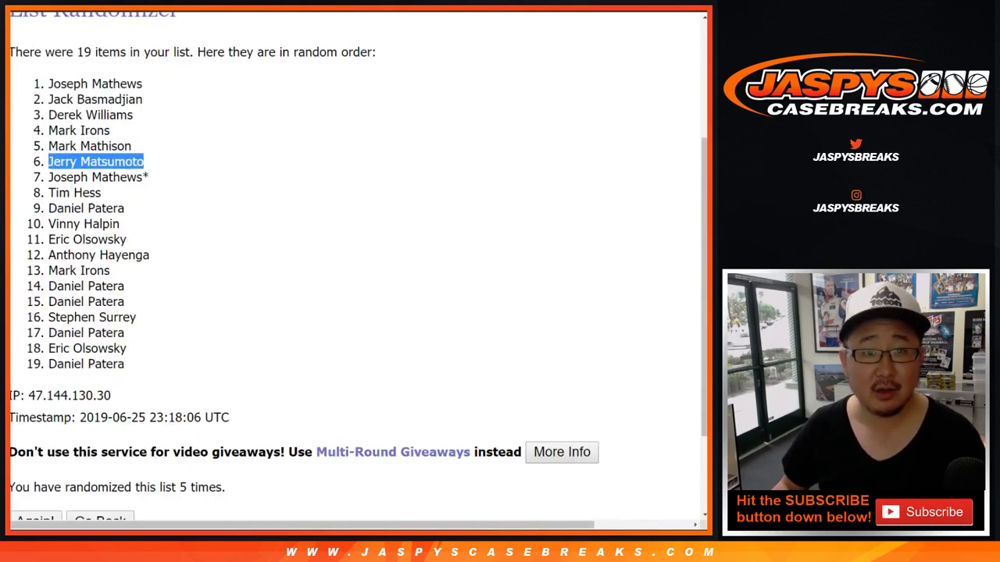
{"action": "key", "text": "ctrl+shift+Tab"}
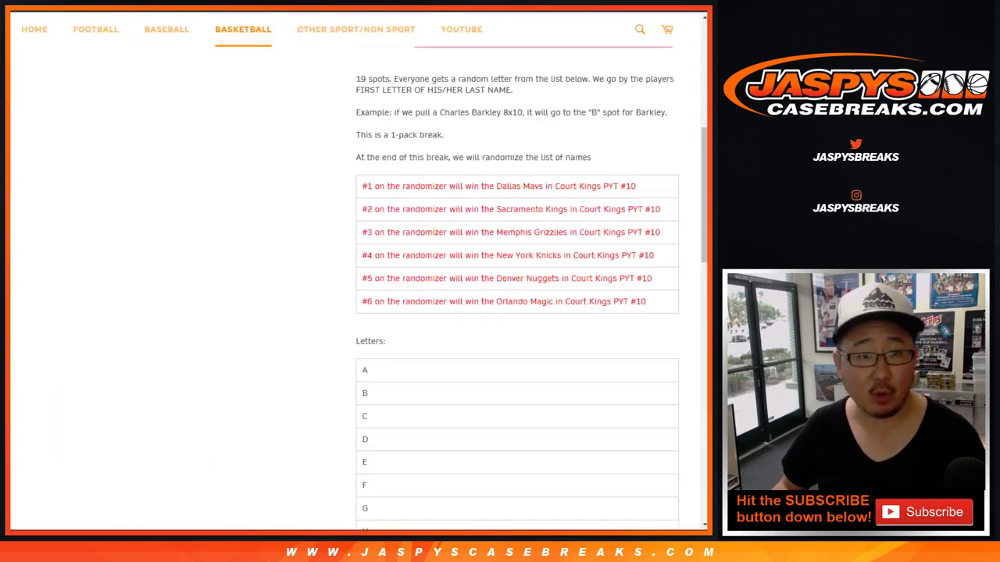
{"action": "key", "text": "ctrl+shift+Tab"}
{"action": "left_click", "coordinate": [61, 383]}
{"action": "key", "text": "ctrl+v"}
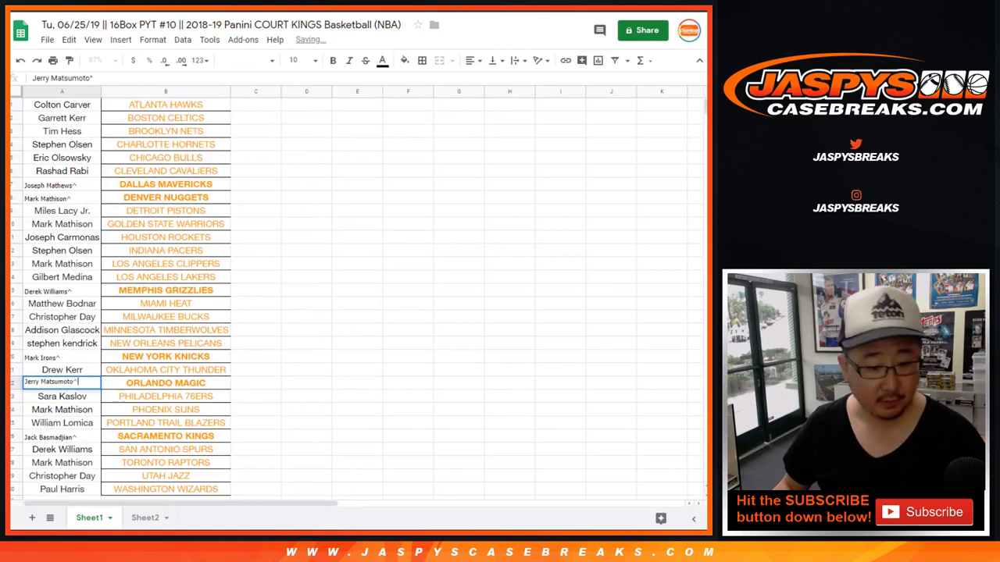
{"action": "left_click", "coordinate": [256, 383]}
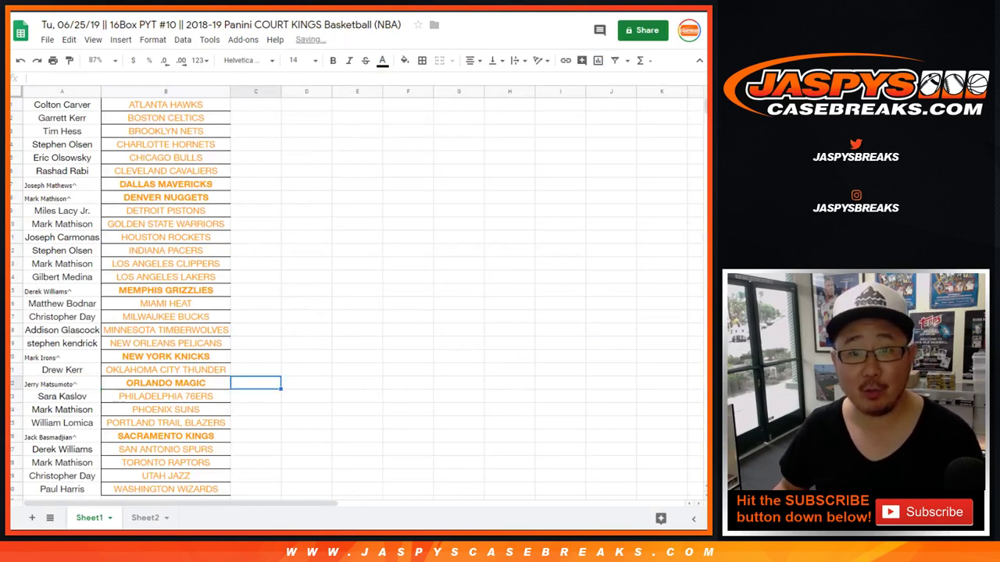
Switch to the 1Box RL #27 Gold Rush sheet and click C1 to clear the name selection
{"action": "key", "text": "ctrl+Tab"}
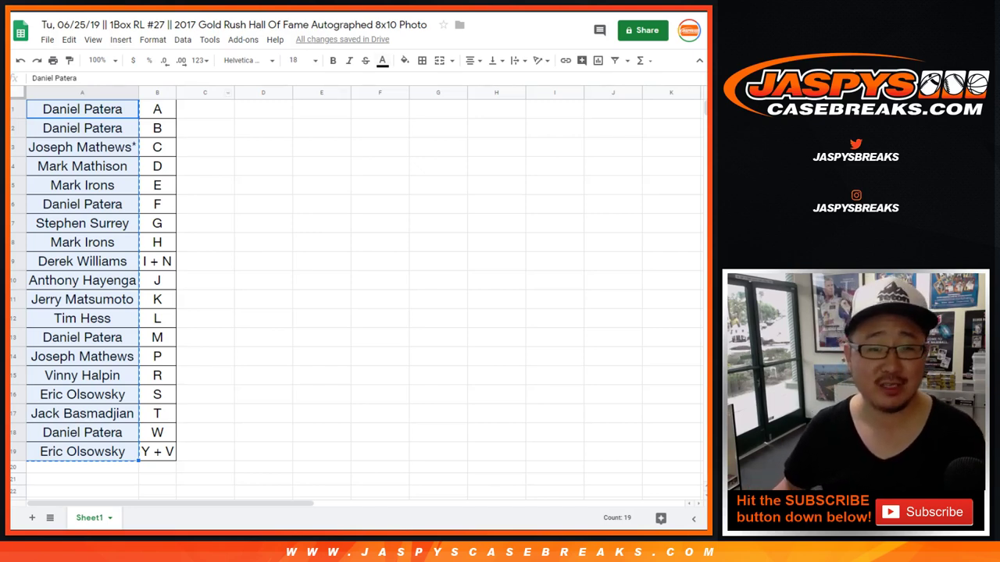
{"action": "left_click", "coordinate": [204, 109]}
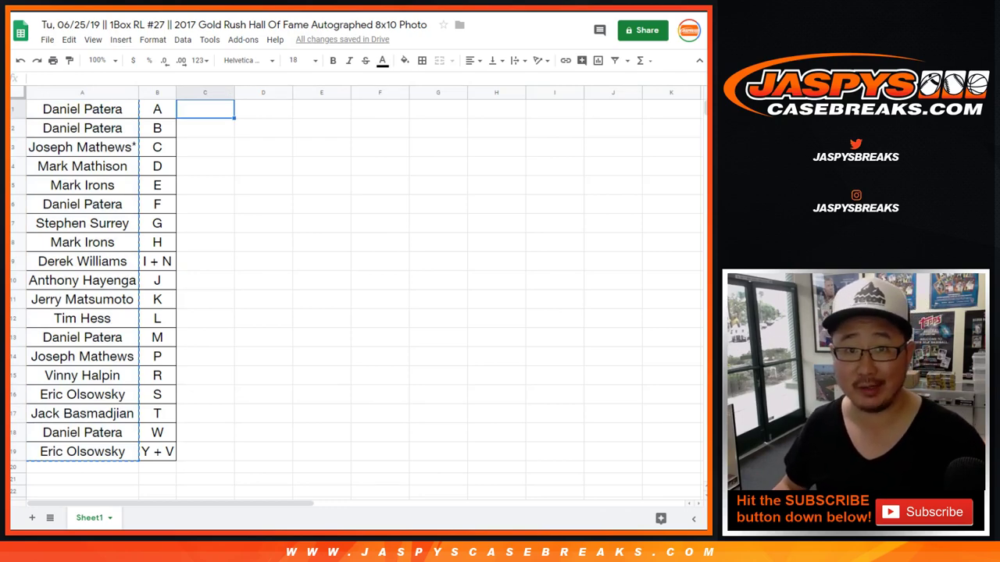